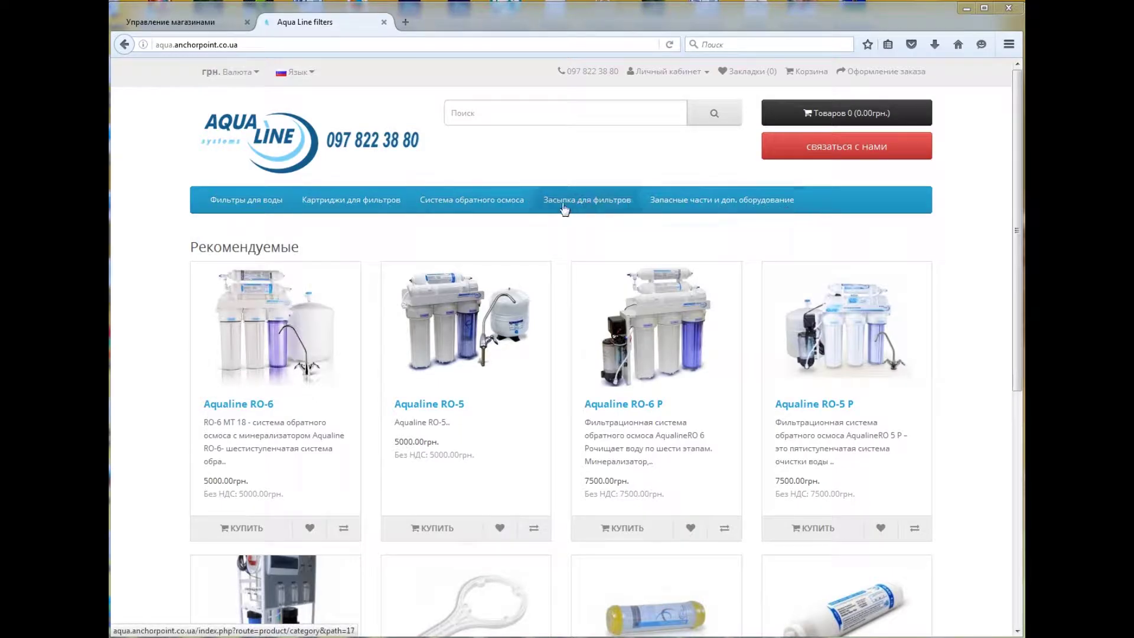
- Look back through the product catalogue PDF to its cover, move it aside and return to the shop page in the browser
mouse_move(263, 201)
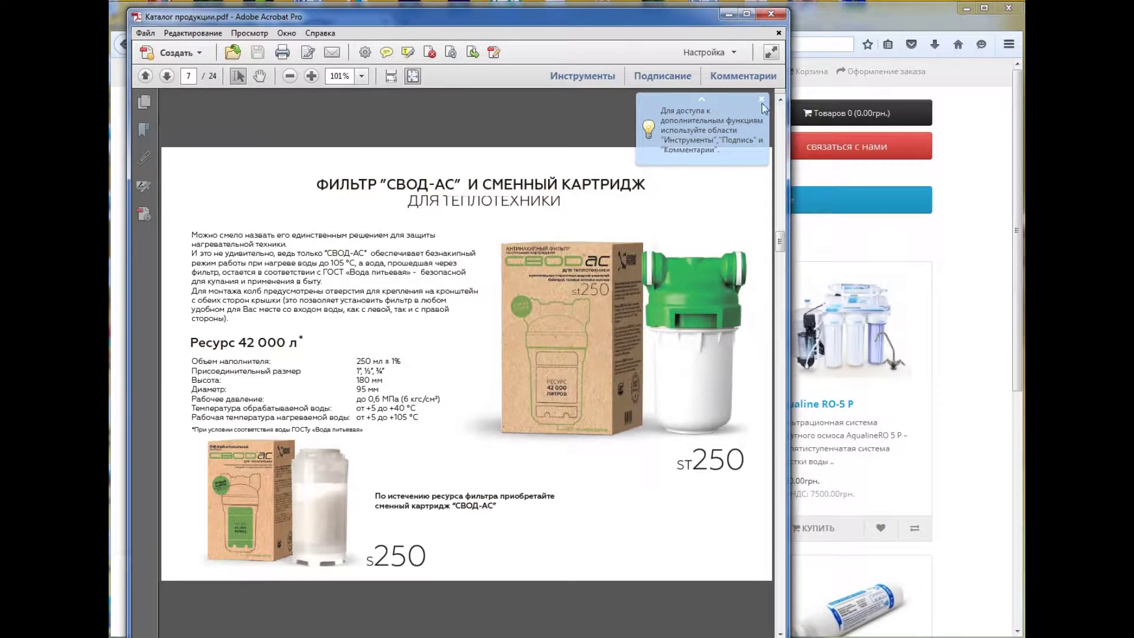
click(759, 100)
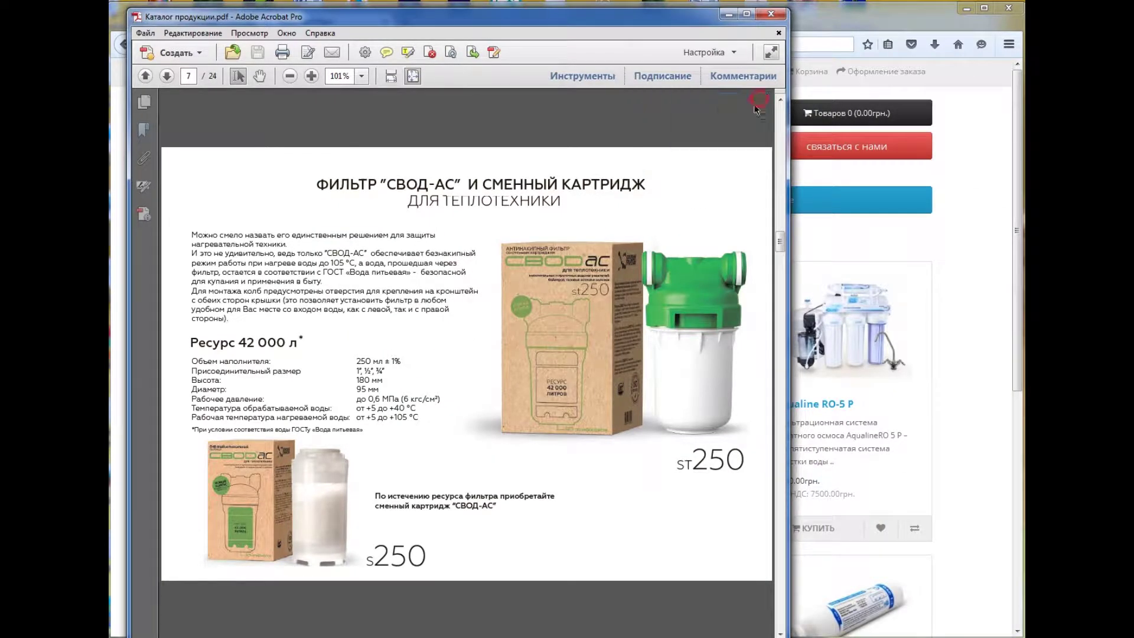
scroll(531, 206, up, 3)
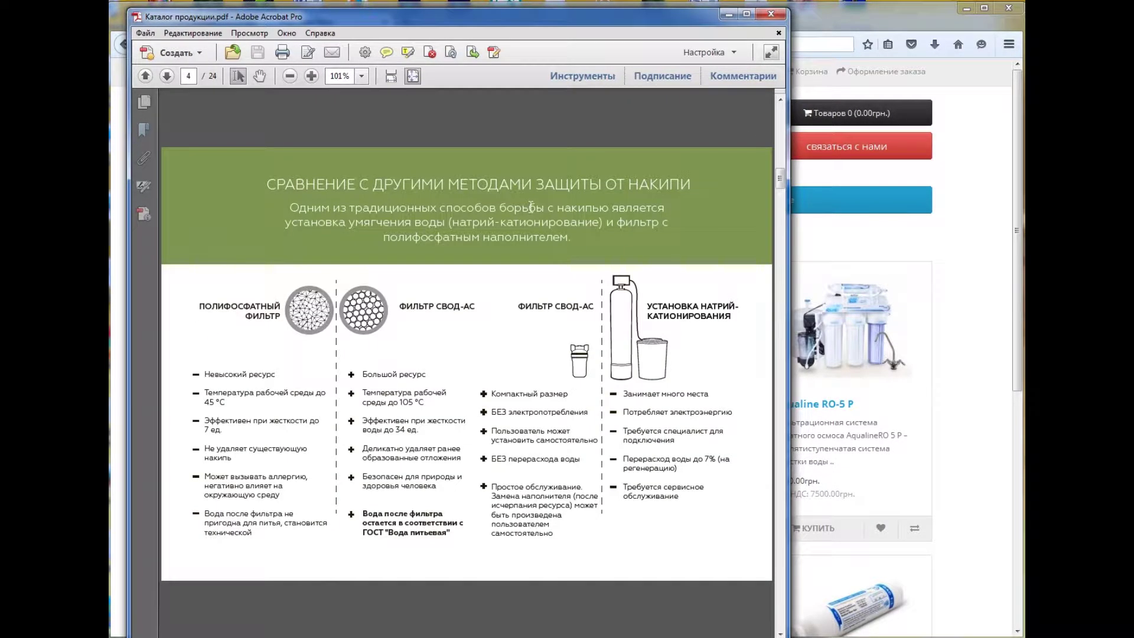
scroll(526, 206, up, 3)
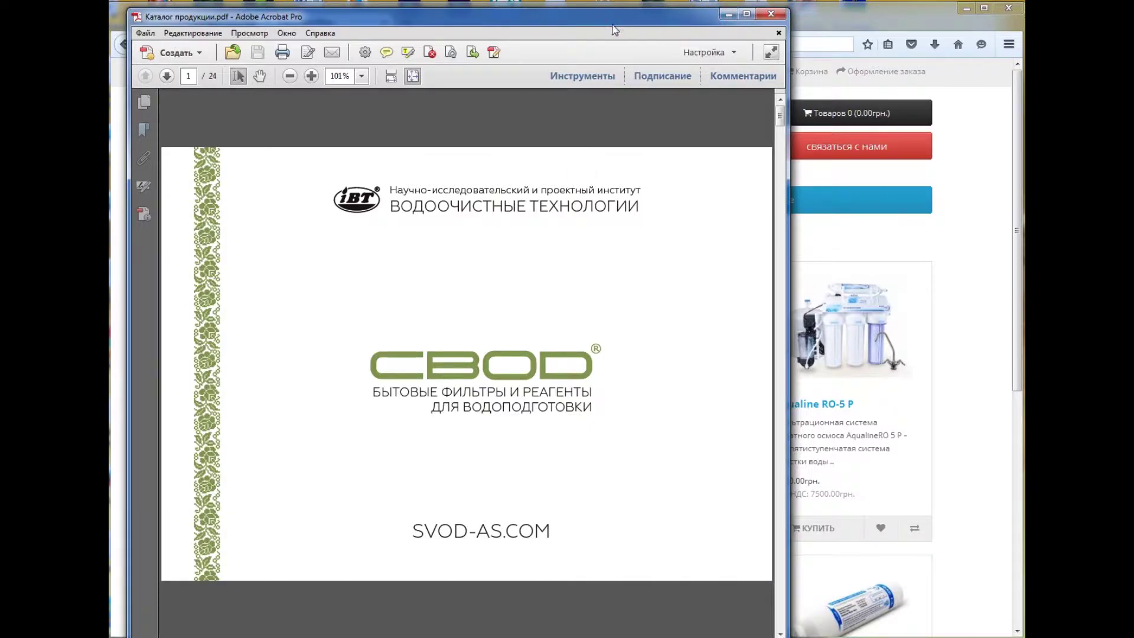
drag(612, 24, 1131, 40)
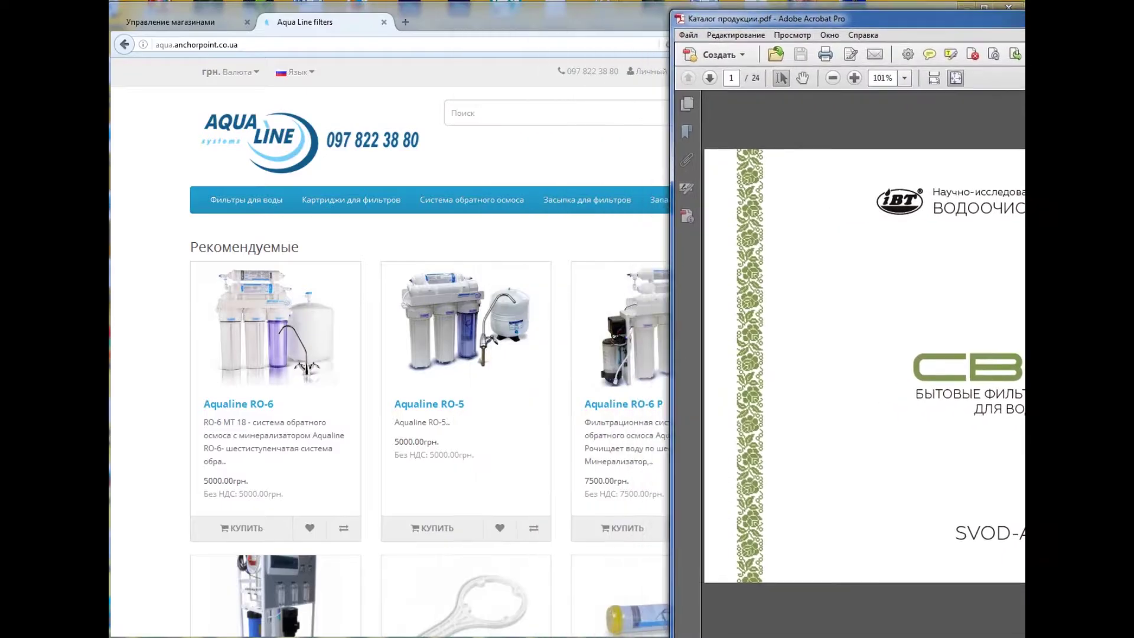
click(669, 160)
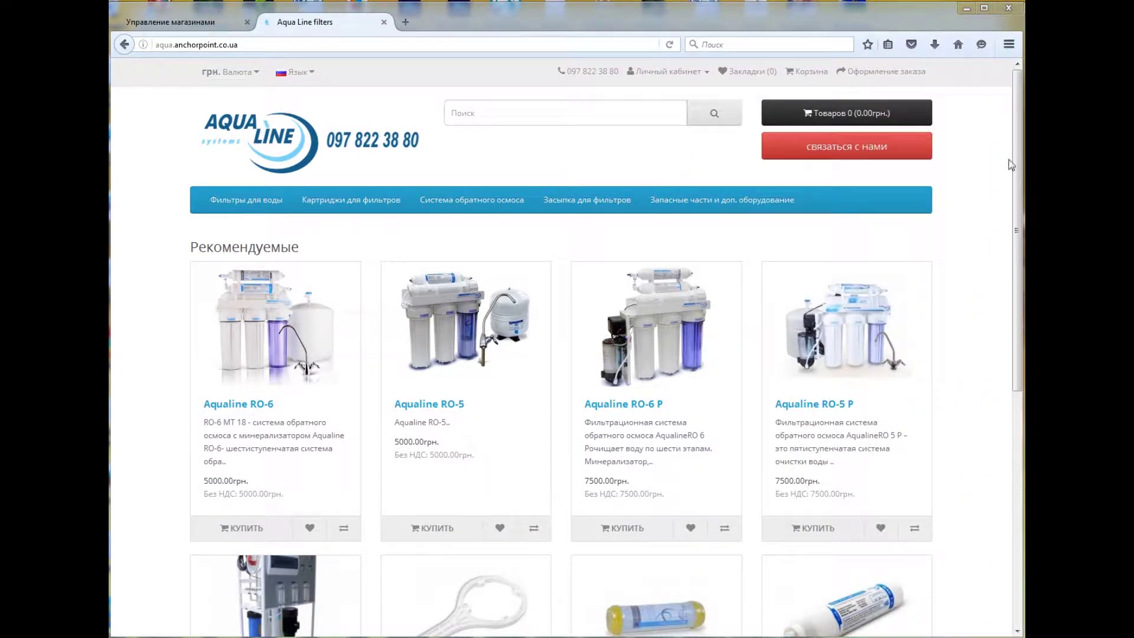
- Switch to the OpenCart admin and request the catalogue's category list
click(171, 22)
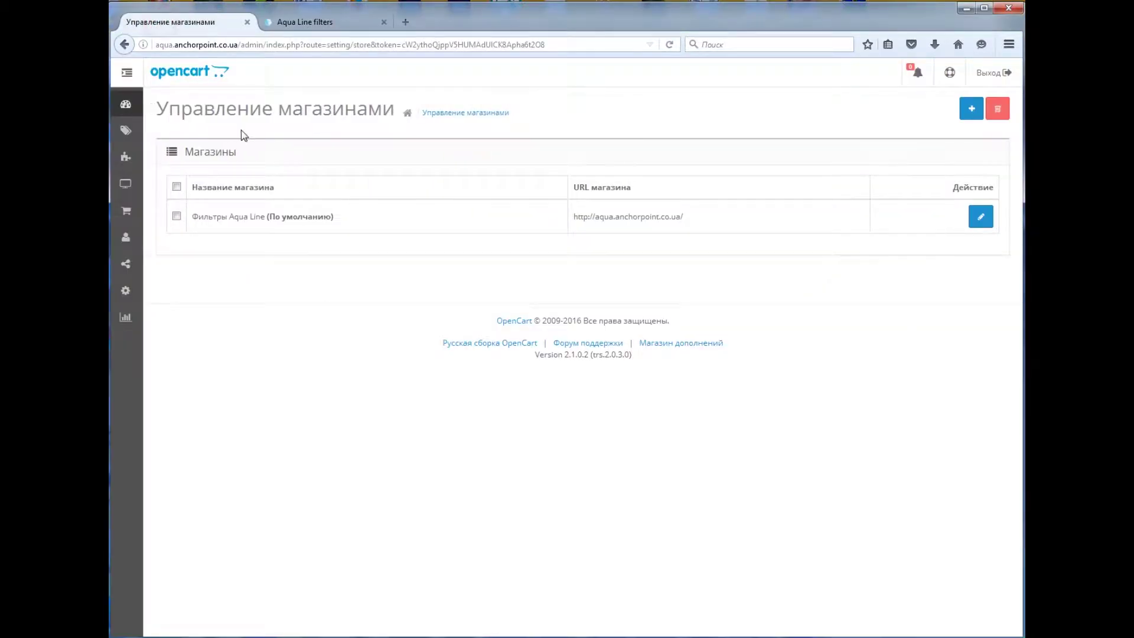
mouse_move(126, 161)
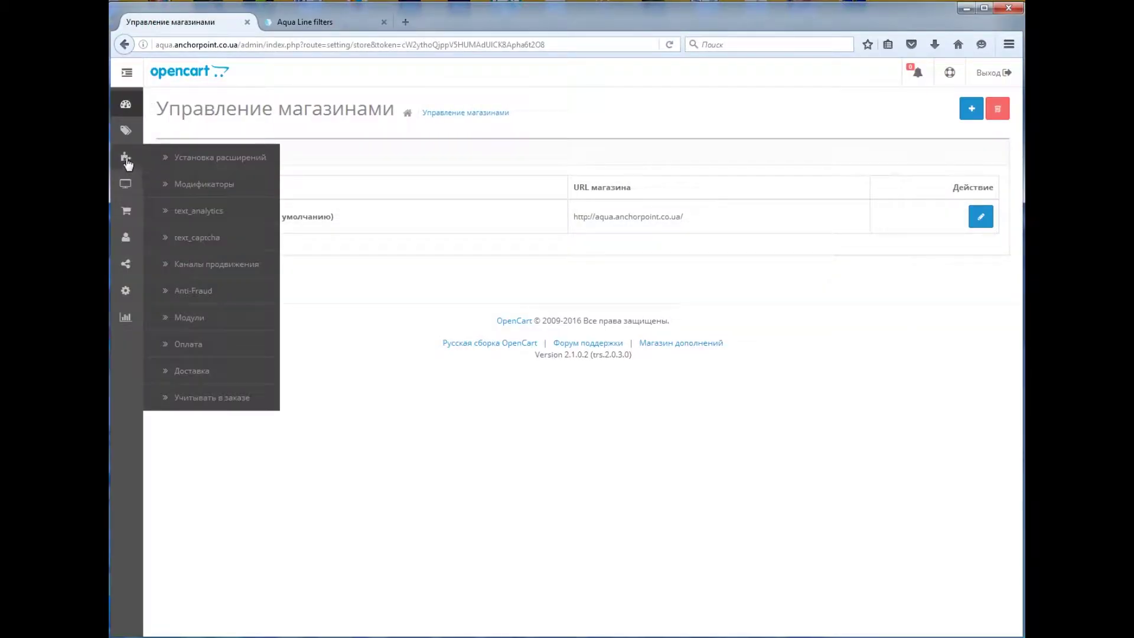
mouse_move(128, 140)
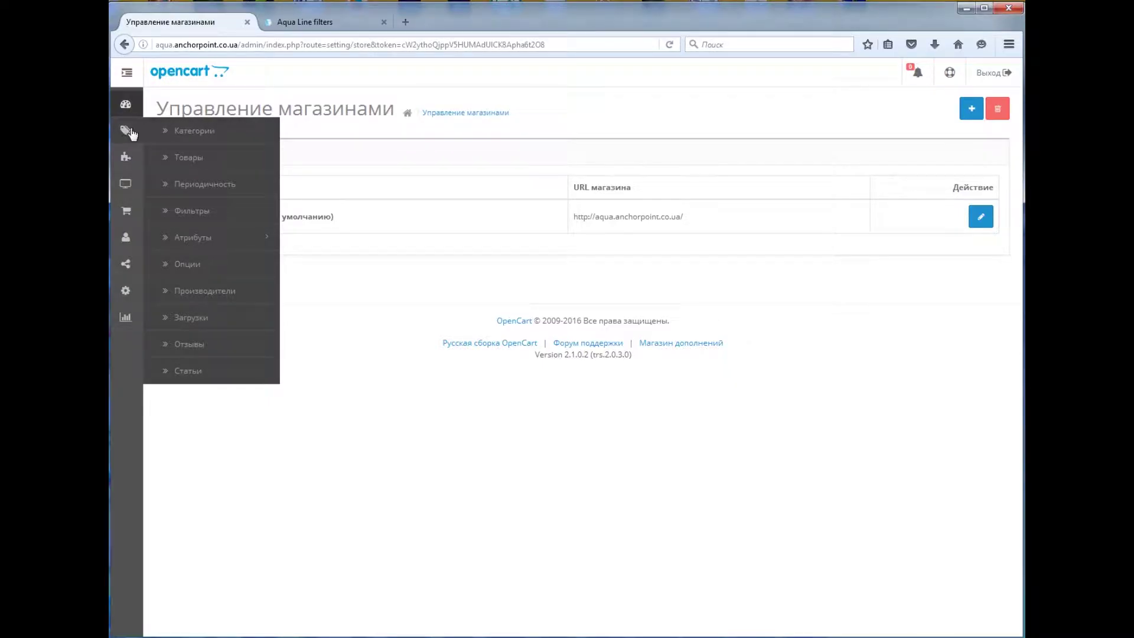
click(195, 133)
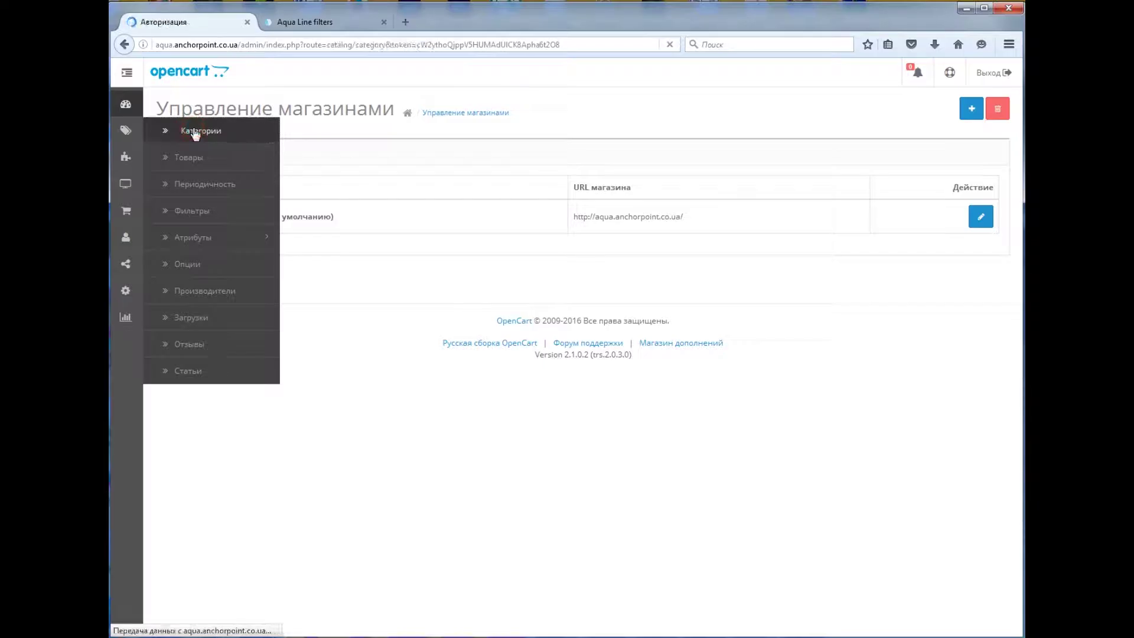
- Log in to the admin with the saved admin login and the account password
click(492, 184)
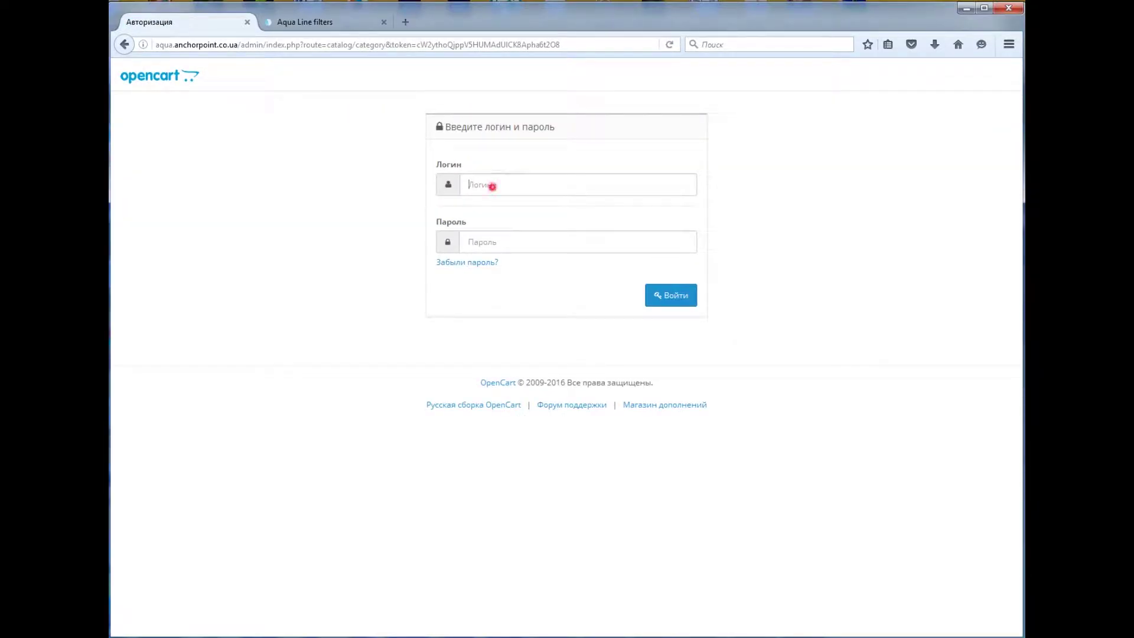
click(492, 203)
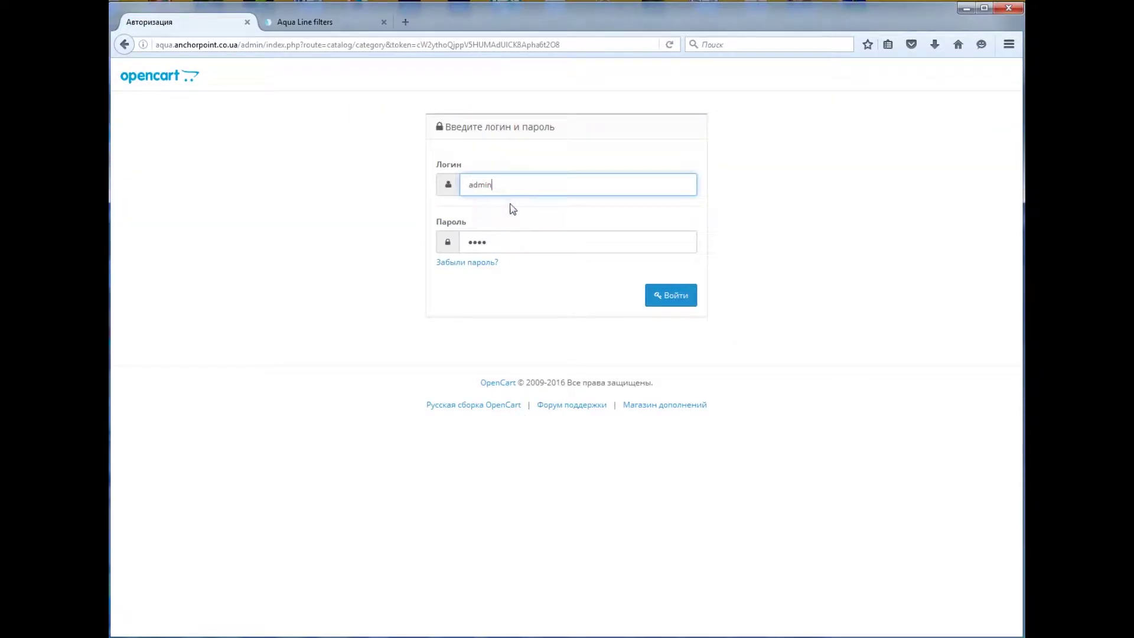
click(691, 298)
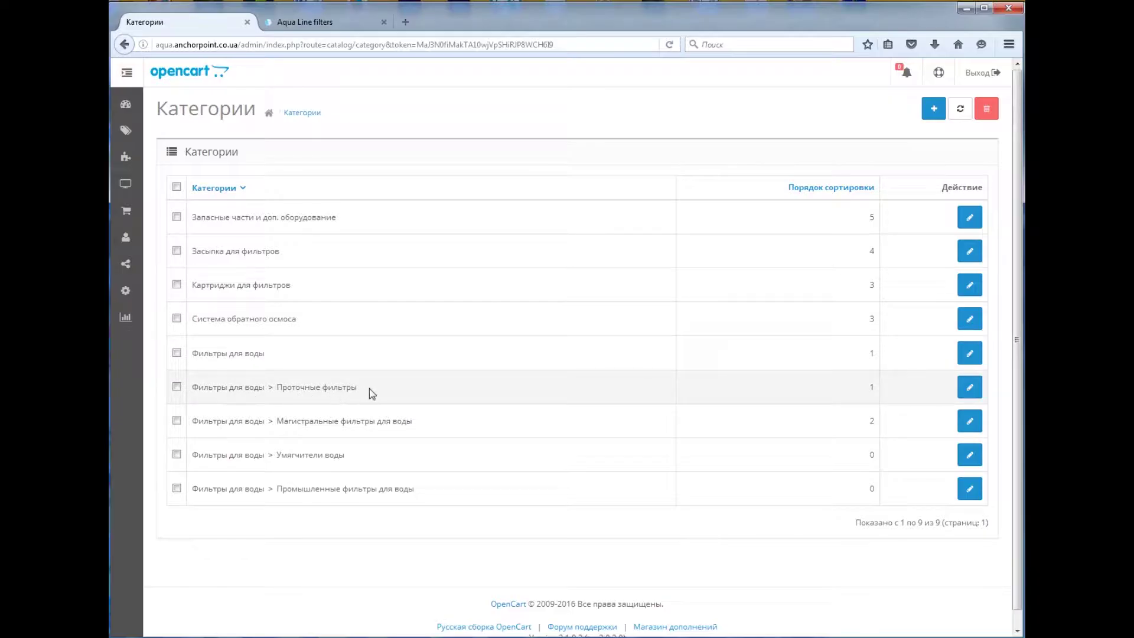
- Start adding a new category from the category list, ready to enter its Russian name
drag(276, 388, 361, 392)
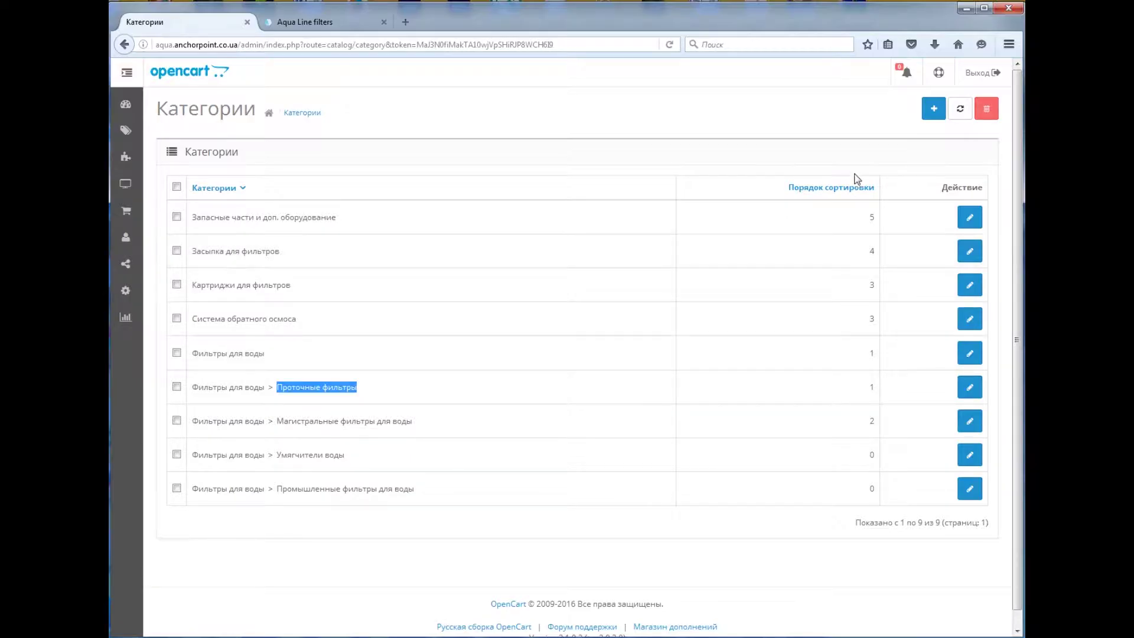
click(933, 112)
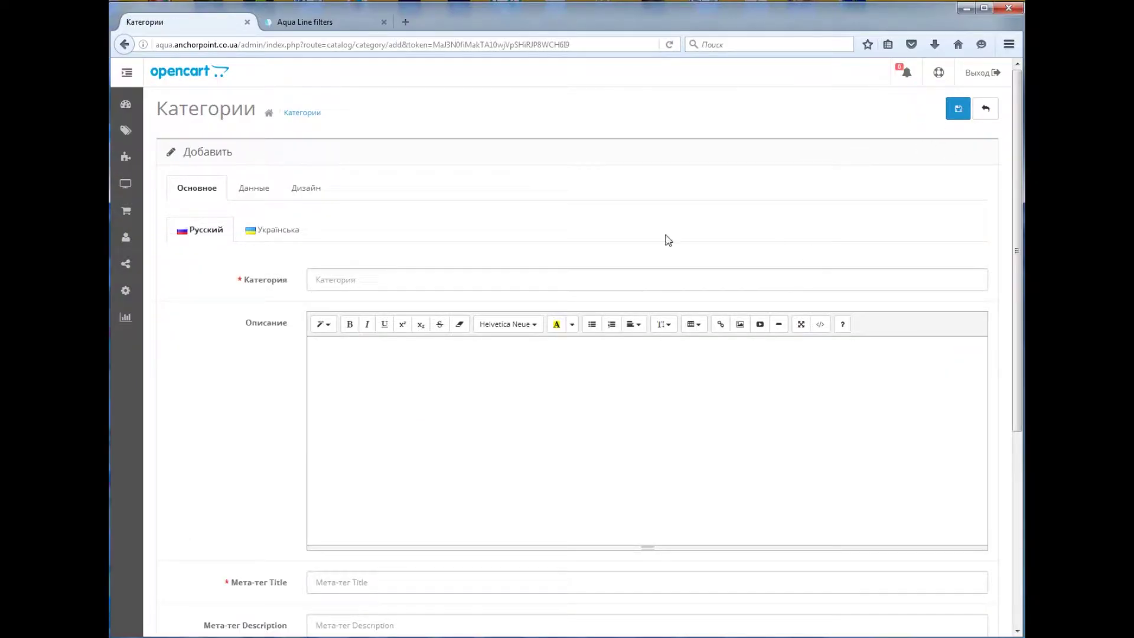
click(403, 276)
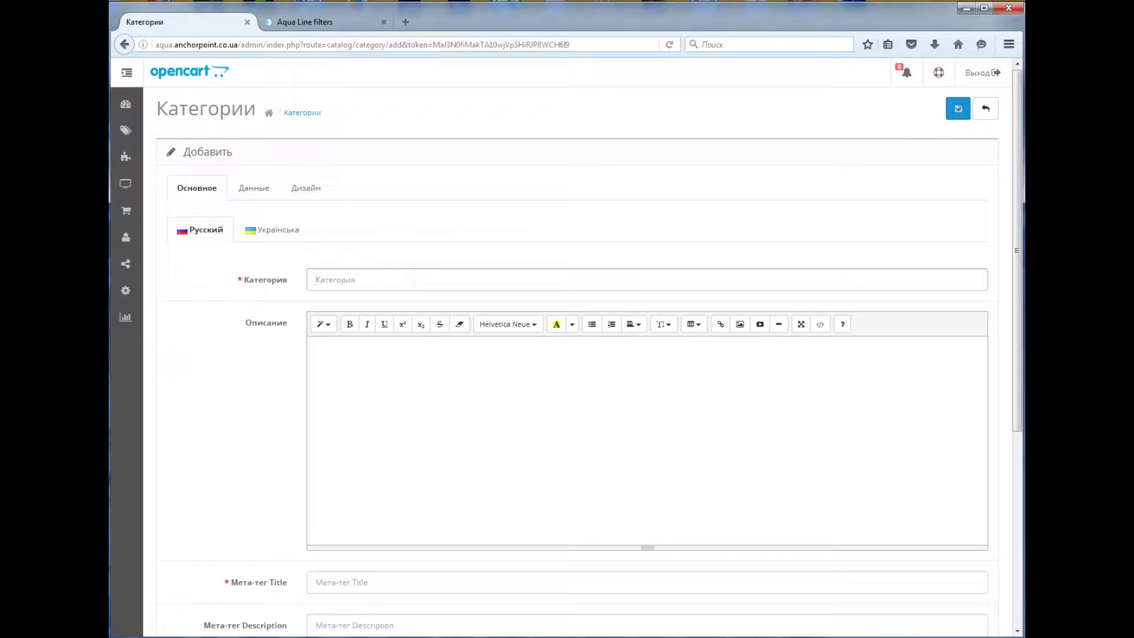
- Place the product catalogue PDF over the category form, widen its window, and return to the form in the browser
key(alt+Tab)
drag(778, 28, 509, 10)
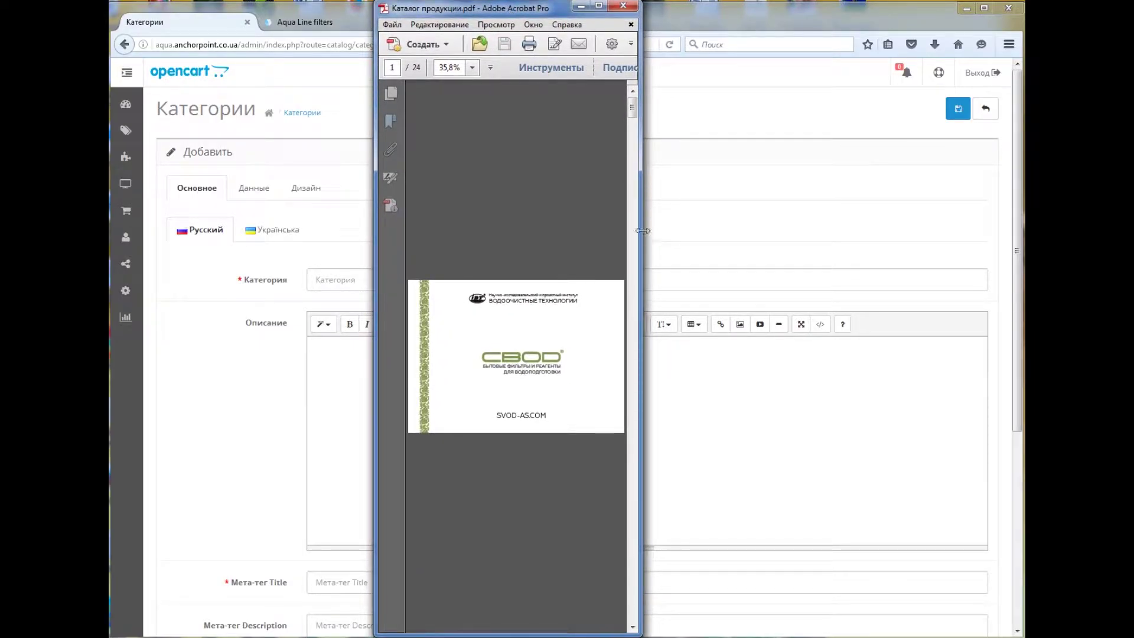
drag(643, 230, 945, 230)
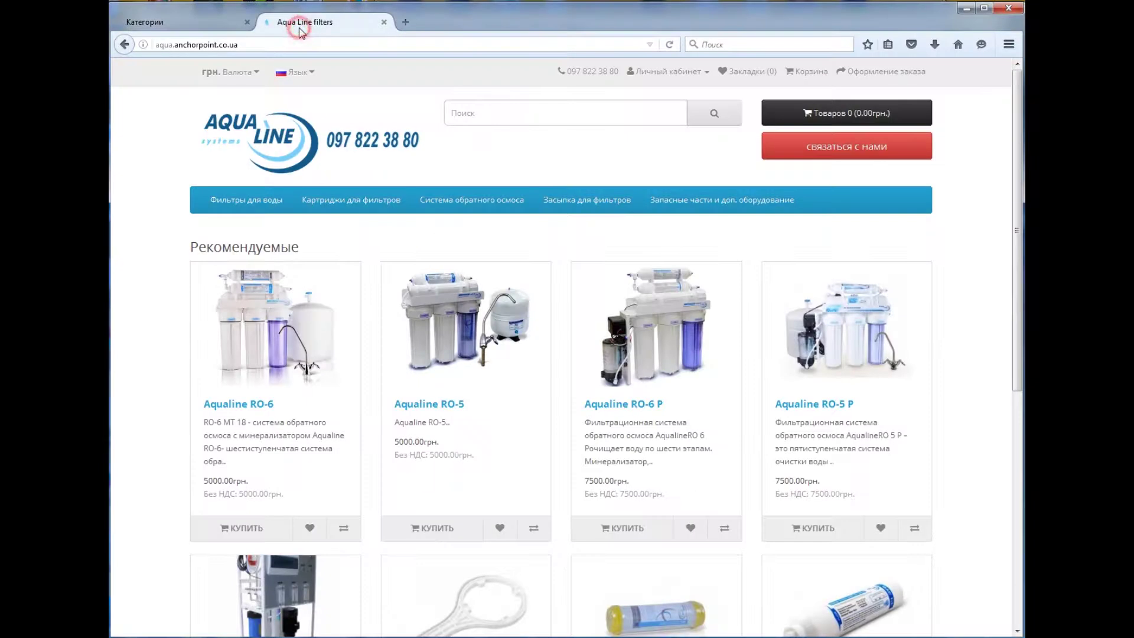
click(303, 22)
click(169, 26)
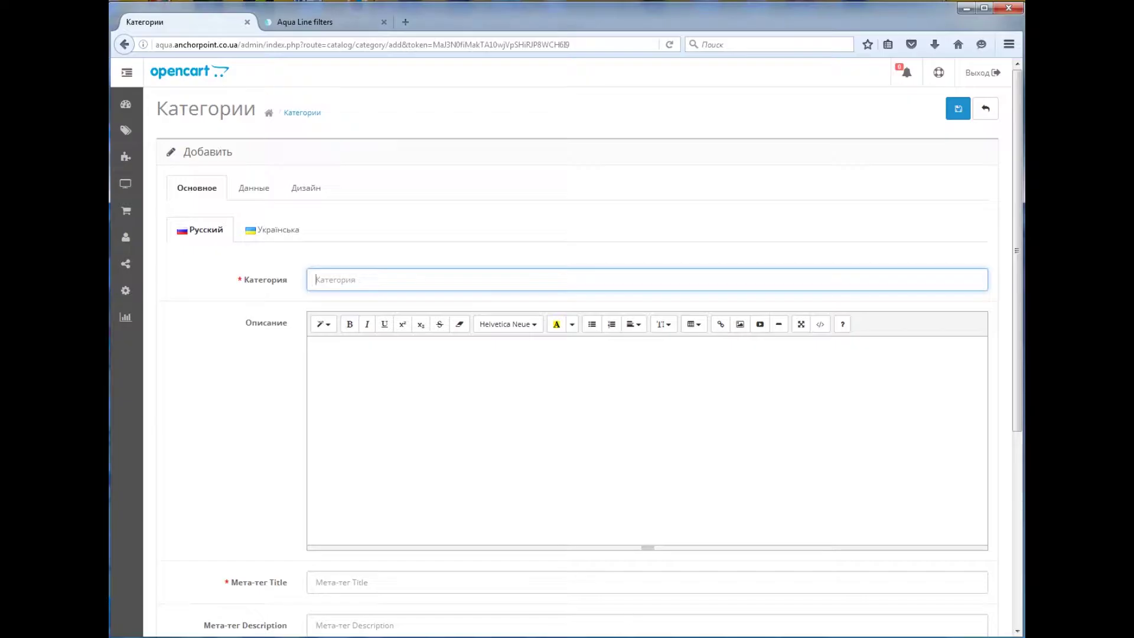
- Examine the catalogue PDF from its cover to page 6 for wording suitable as a category name
key(alt+Tab)
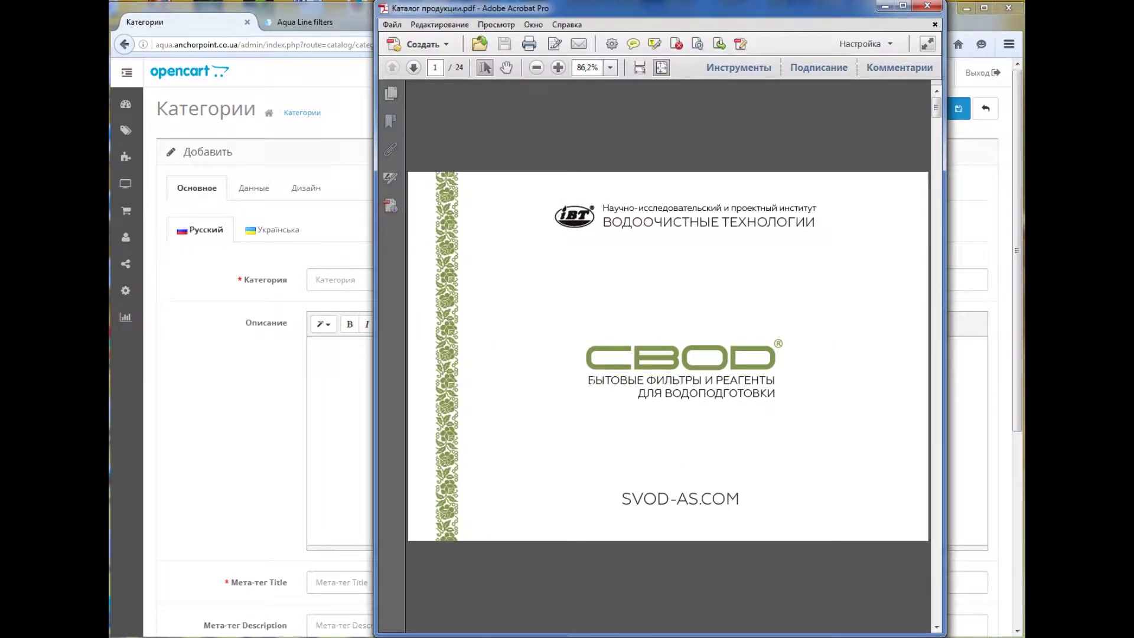
drag(588, 381, 769, 387)
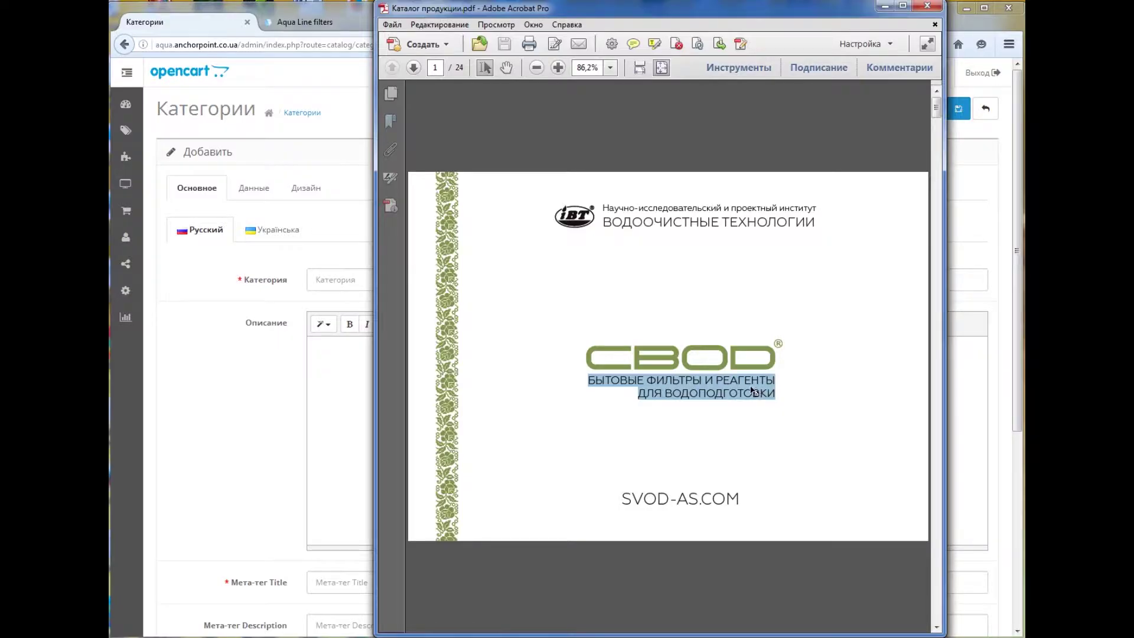
scroll(754, 391, down, 3)
scroll(667, 354, down, 3)
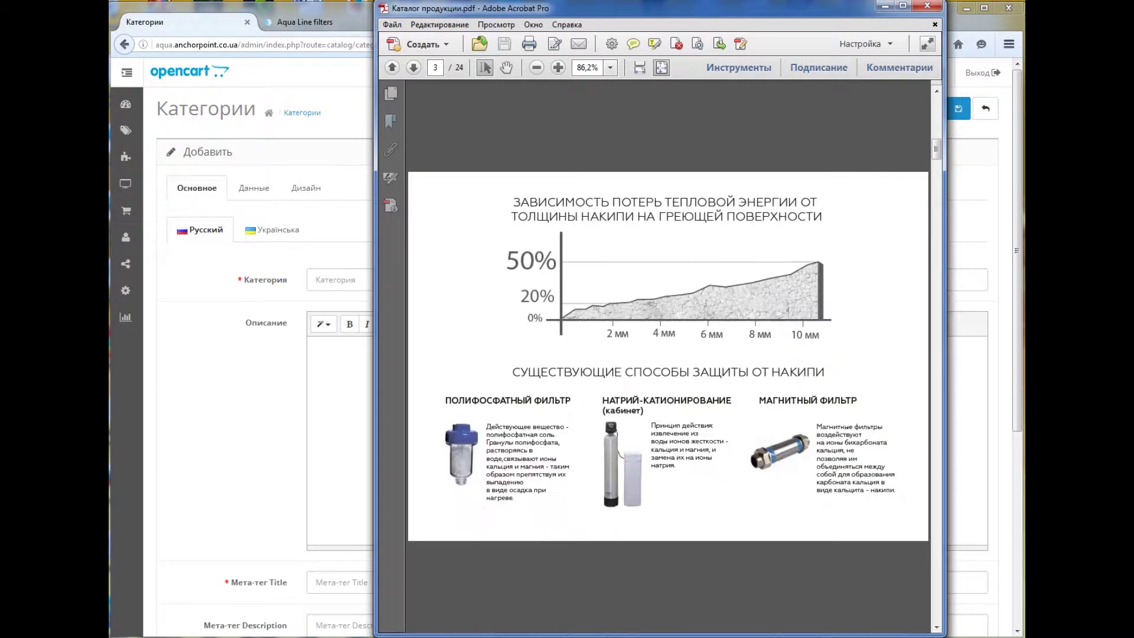
scroll(667, 354, down, 3)
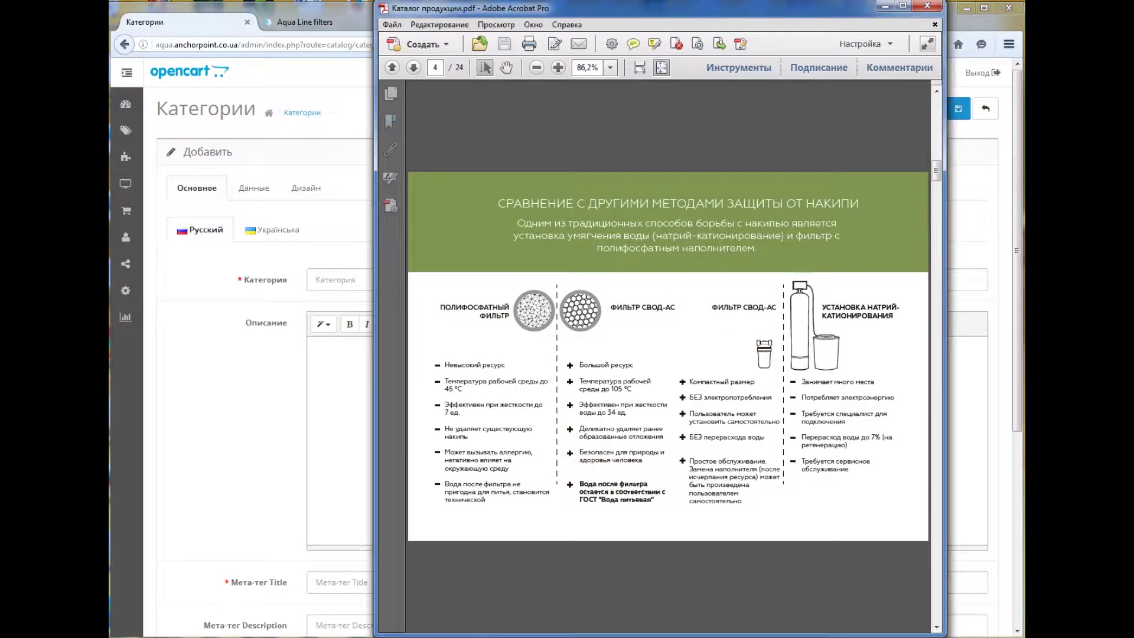
scroll(753, 391, down, 3)
scroll(754, 391, down, 3)
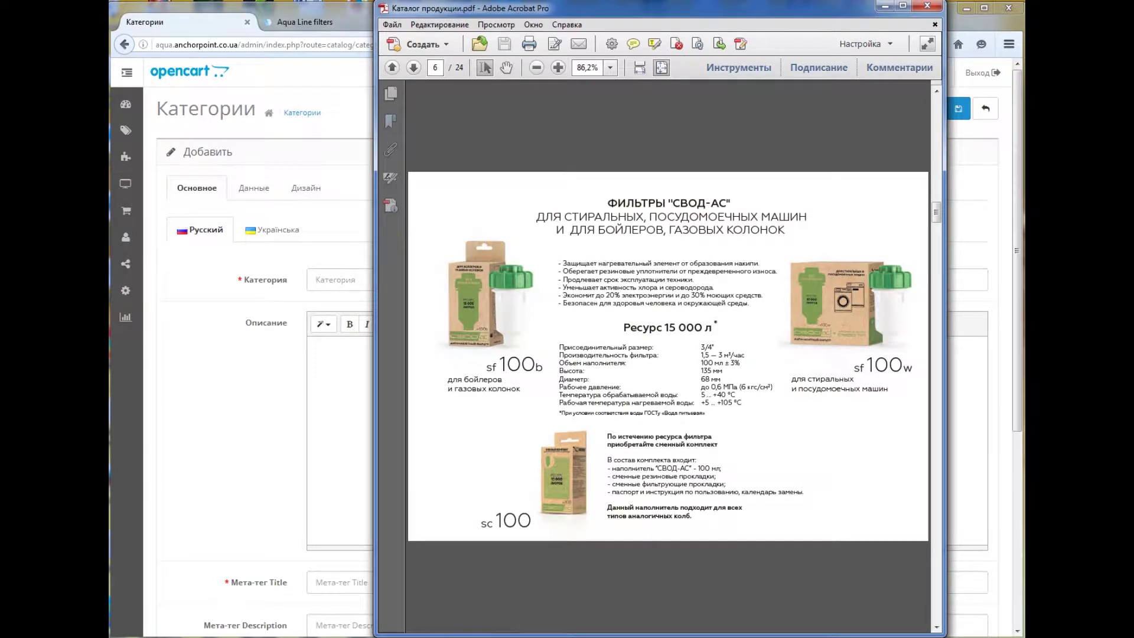
scroll(668, 354, up, 3)
scroll(668, 355, down, 3)
- Try to copy the heading ФИЛЬТРЫ "СВОД-АС" from catalogue page 6 into the Russian category name, and clear the pasted text
drag(609, 202, 727, 203)
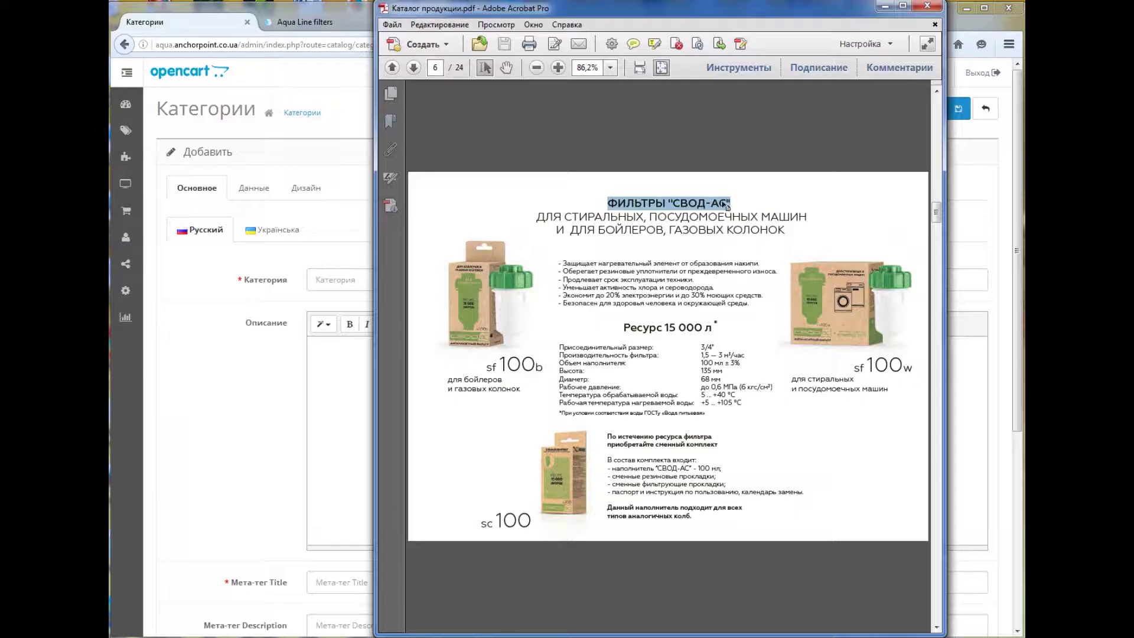
right_click(679, 201)
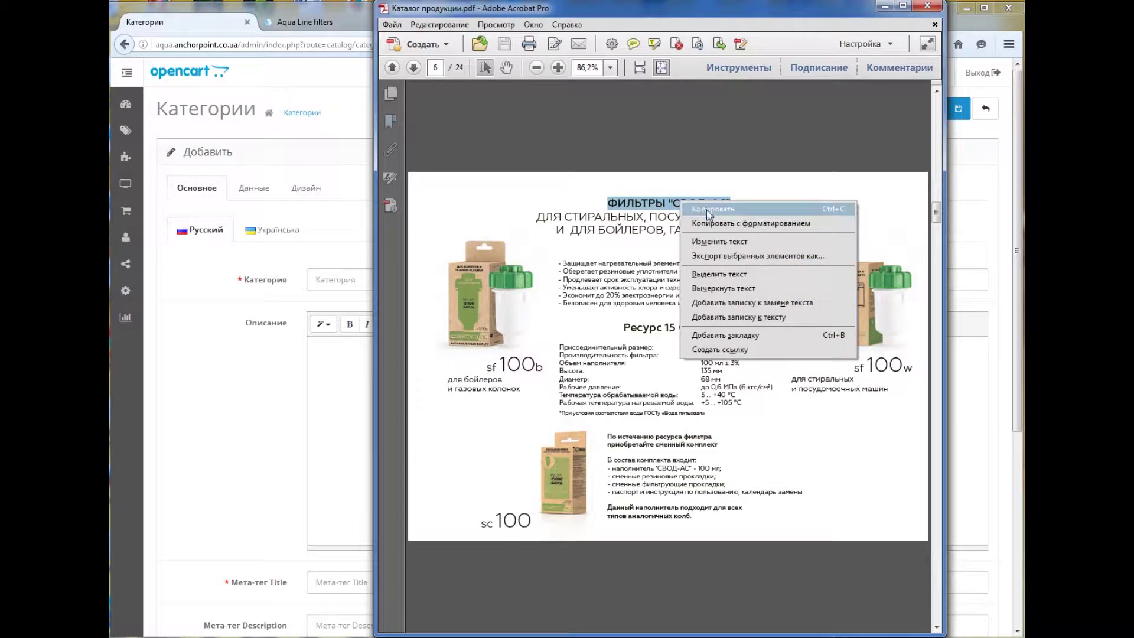
click(712, 210)
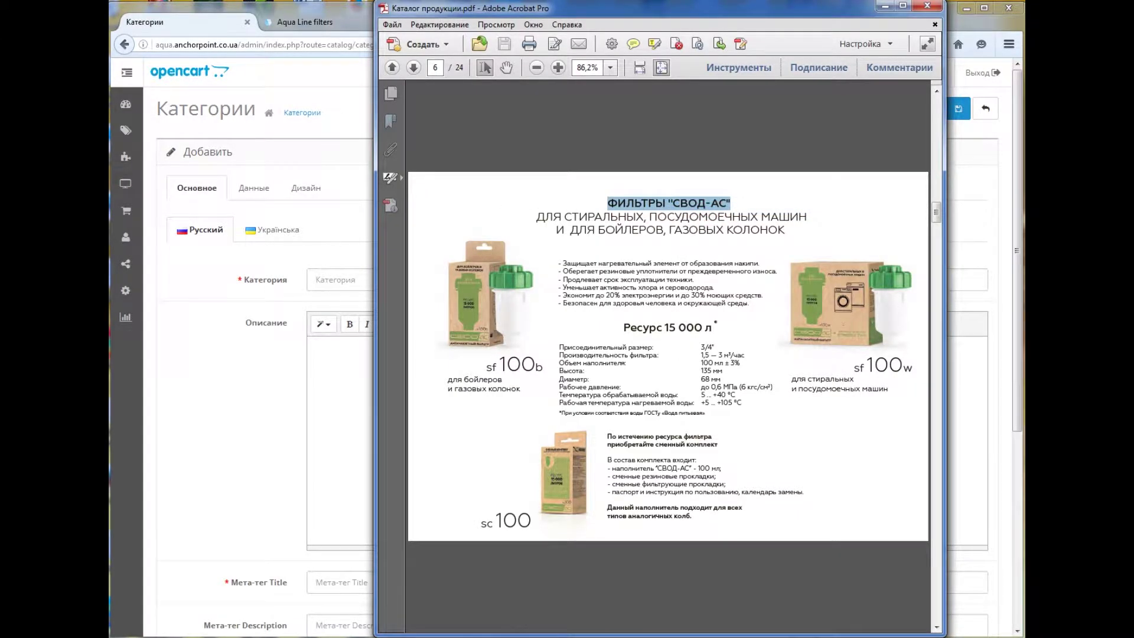
click(331, 280)
key(ctrl+v)
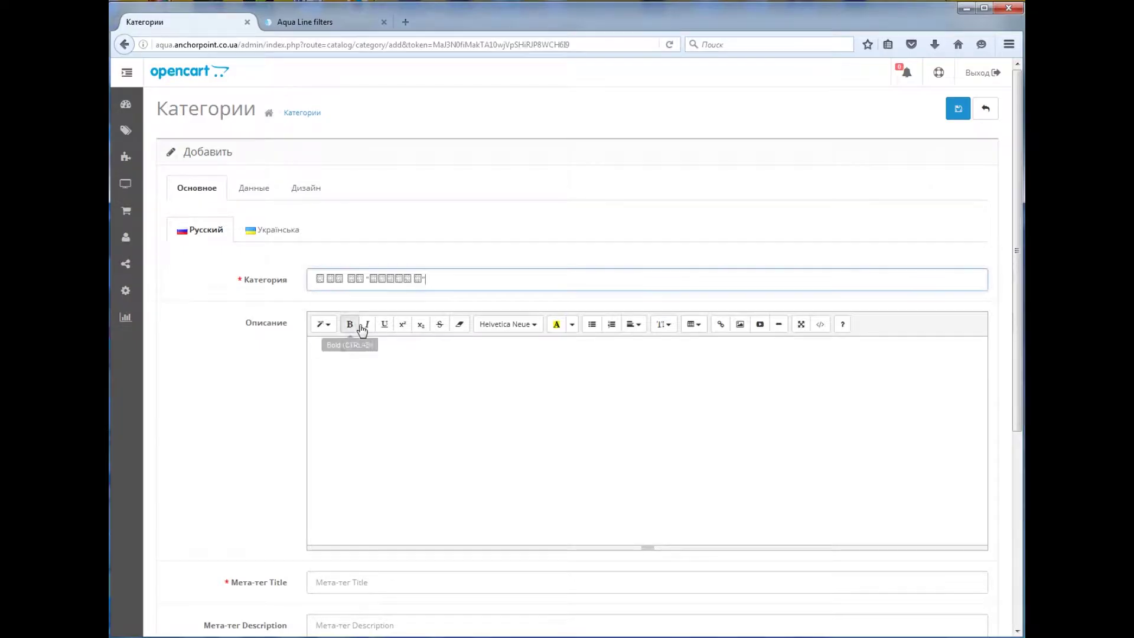
drag(430, 280, 291, 280)
key(BackSpace)
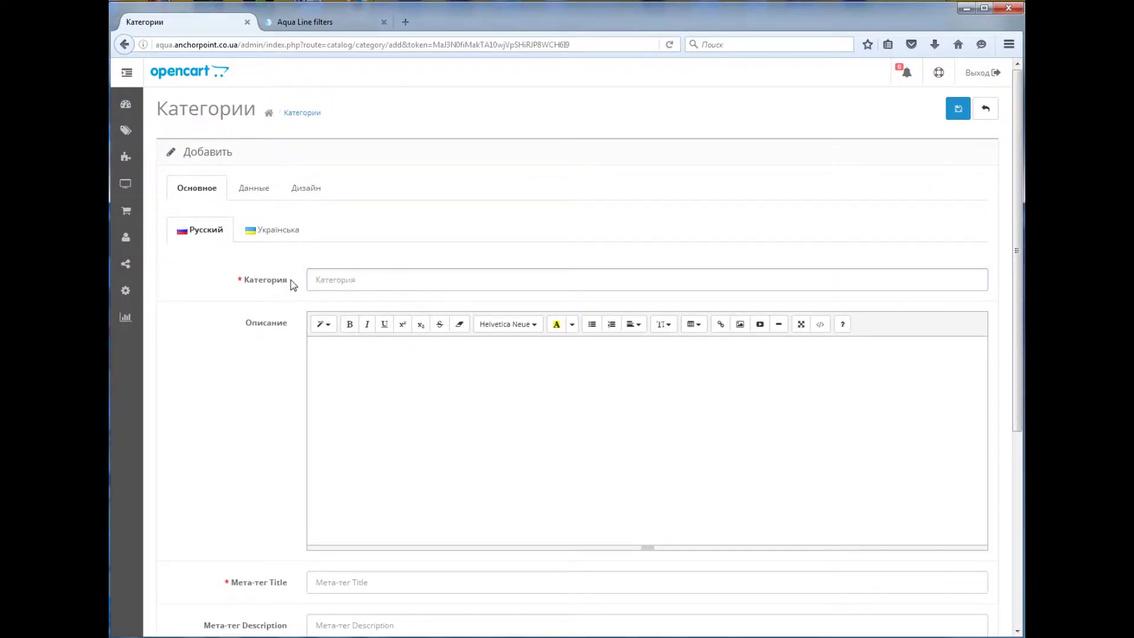
- Enter Фильтры и реагенты для воды "СВОД" as the Russian category name
text("")
text(СВОД)
click(314, 279)
text(фильтры и реагенты для воды)
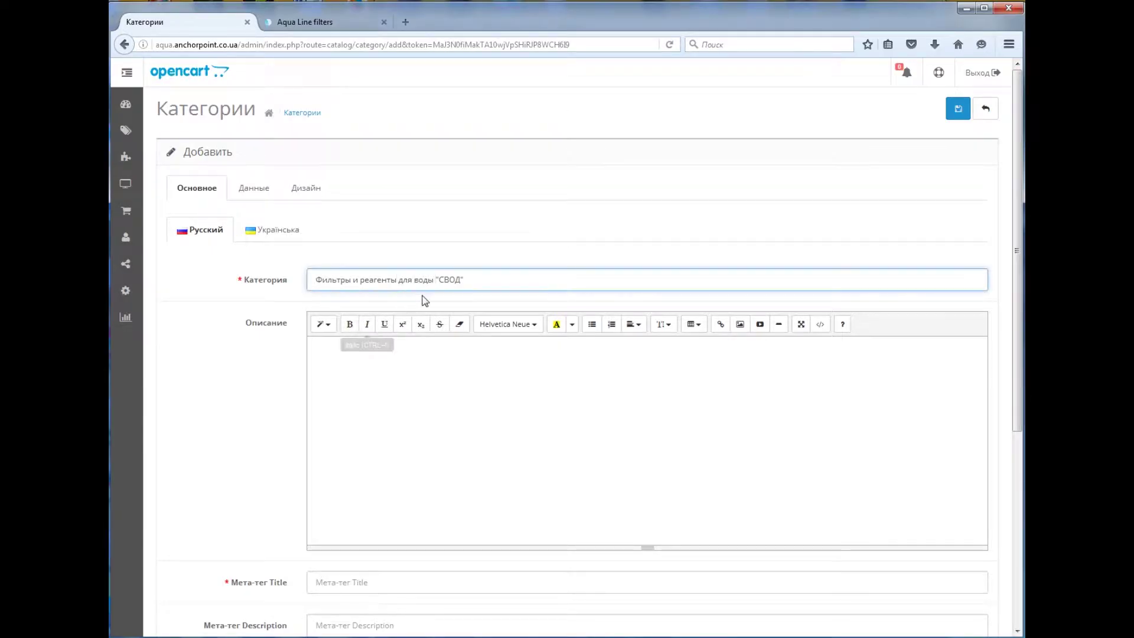
- Copy the Russian category name into the meta title, meta description and meta keywords
drag(490, 278, 315, 280)
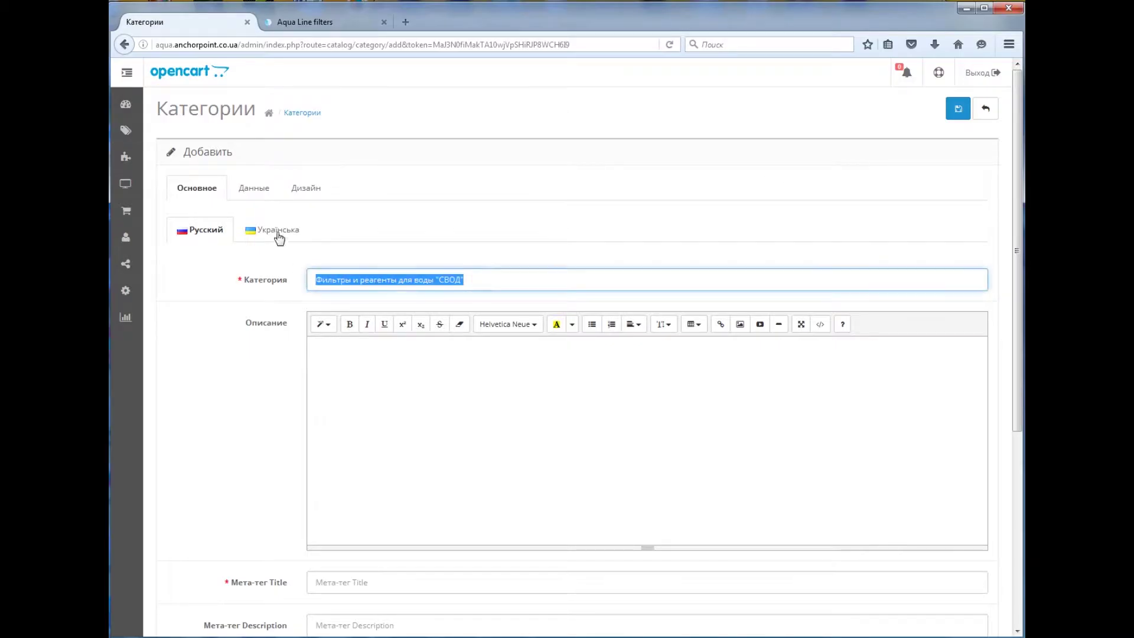
scroll(531, 354, down, 3)
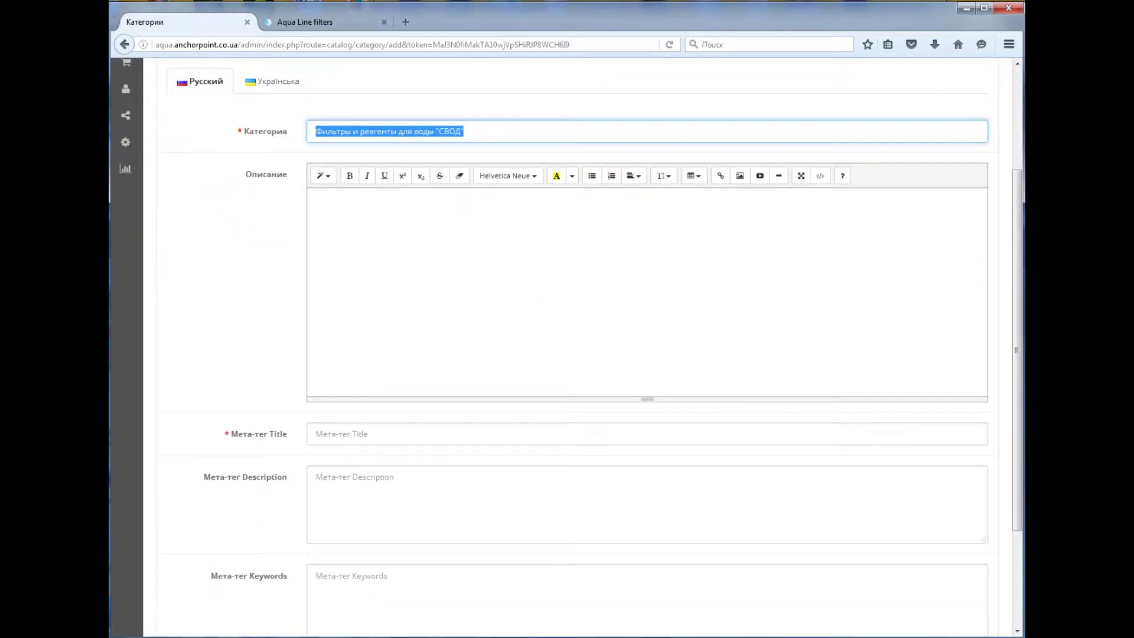
click(337, 433)
key(ctrl+v)
click(355, 484)
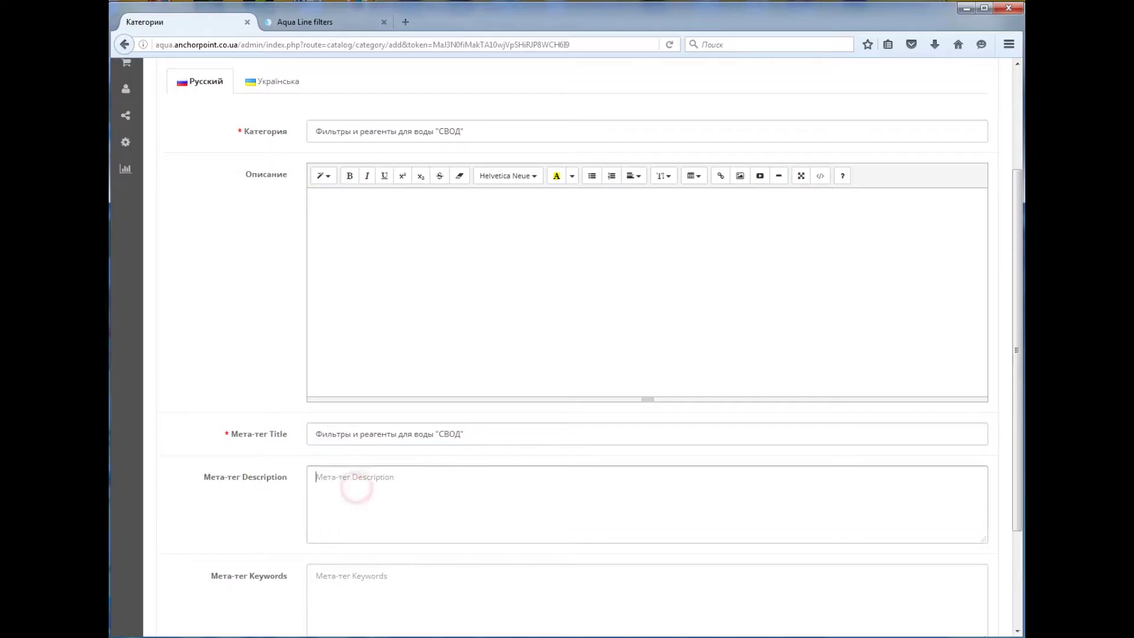
key(ctrl+v)
click(360, 570)
key(ctrl+v)
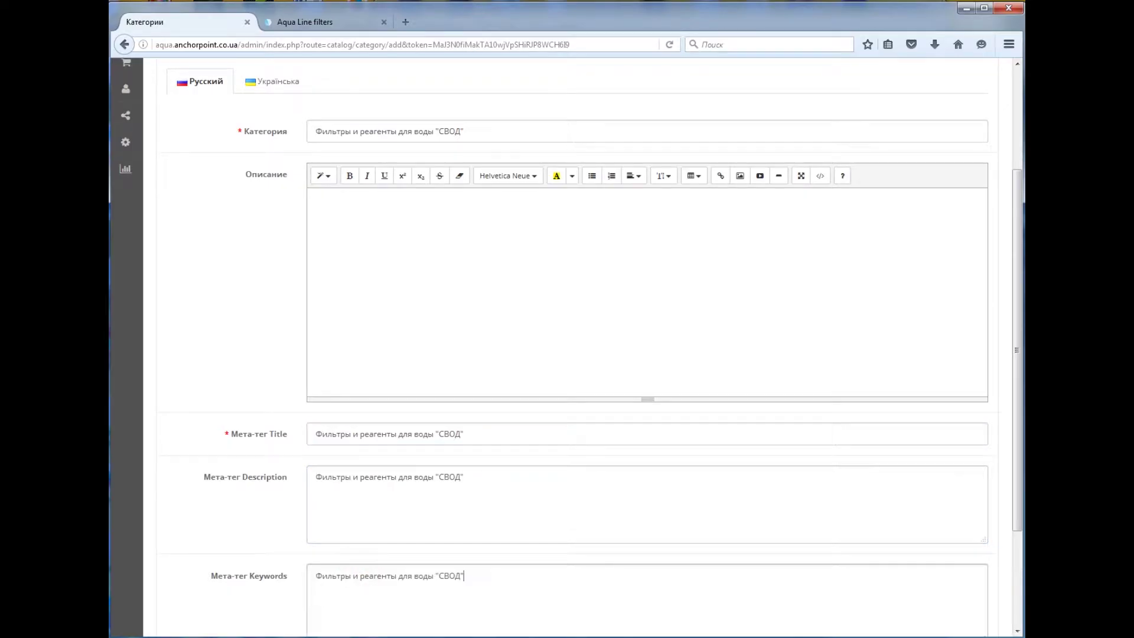
scroll(360, 570, down, 3)
scroll(532, 355, up, 10)
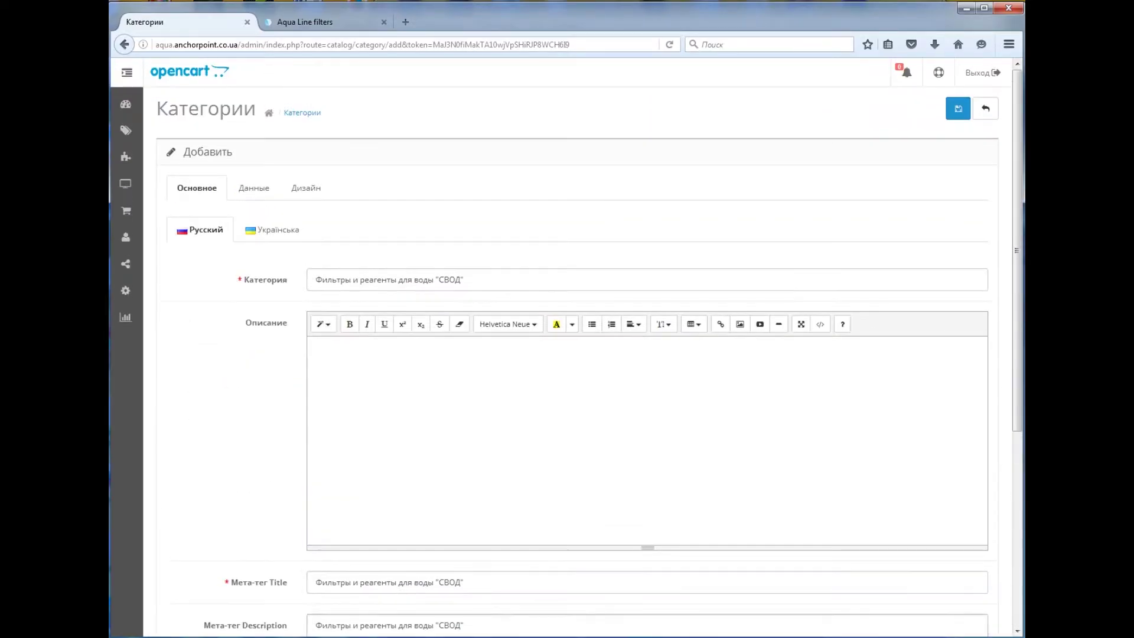
- Paste the Russian category name into the Ukrainian category name
click(272, 233)
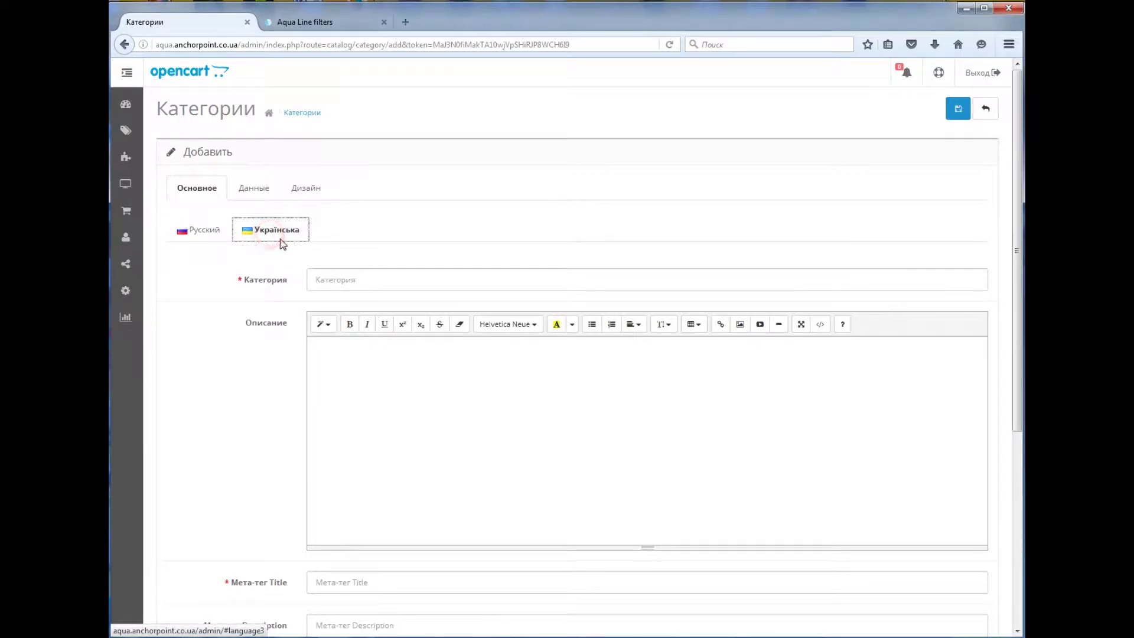
click(344, 279)
key(ctrl+v)
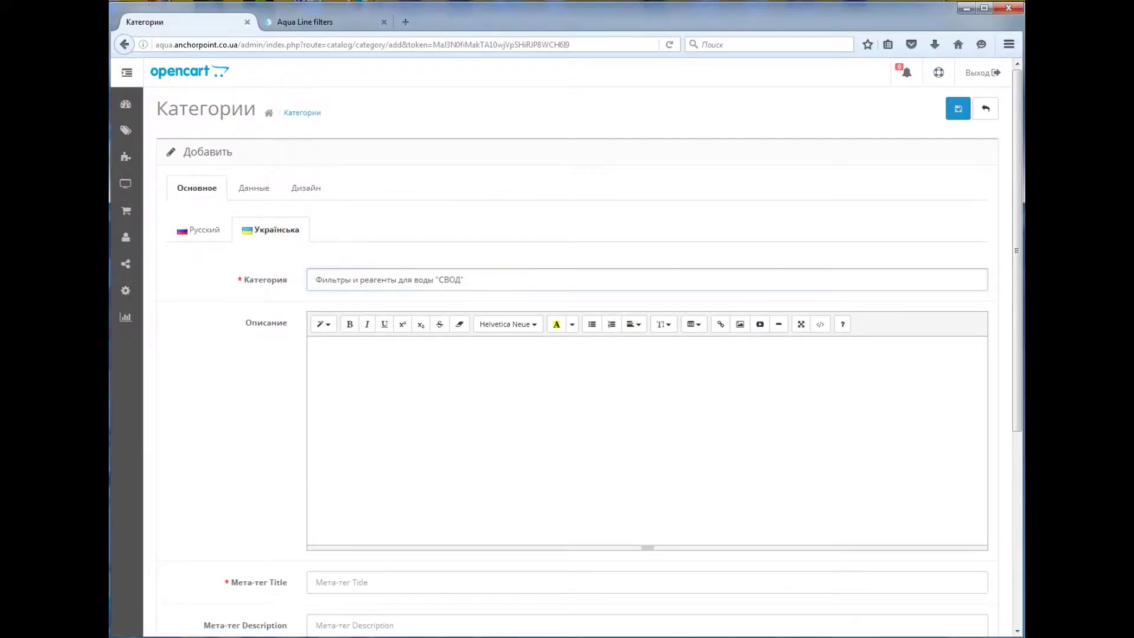
- Translate the pasted category name into Ukrainian as Фільтри та реагенти для води "СВОД"
click(351, 279)
drag(321, 280, 326, 280)
text(і)
drag(342, 280, 348, 280)
text(и)
drag(348, 280, 354, 280)
text(та)
click(397, 280)
drag(395, 280, 426, 280)
text(и)
text(и)
- Copy the Ukrainian category name into the Ukrainian meta title, meta description and meta keywords
triple_click(480, 279)
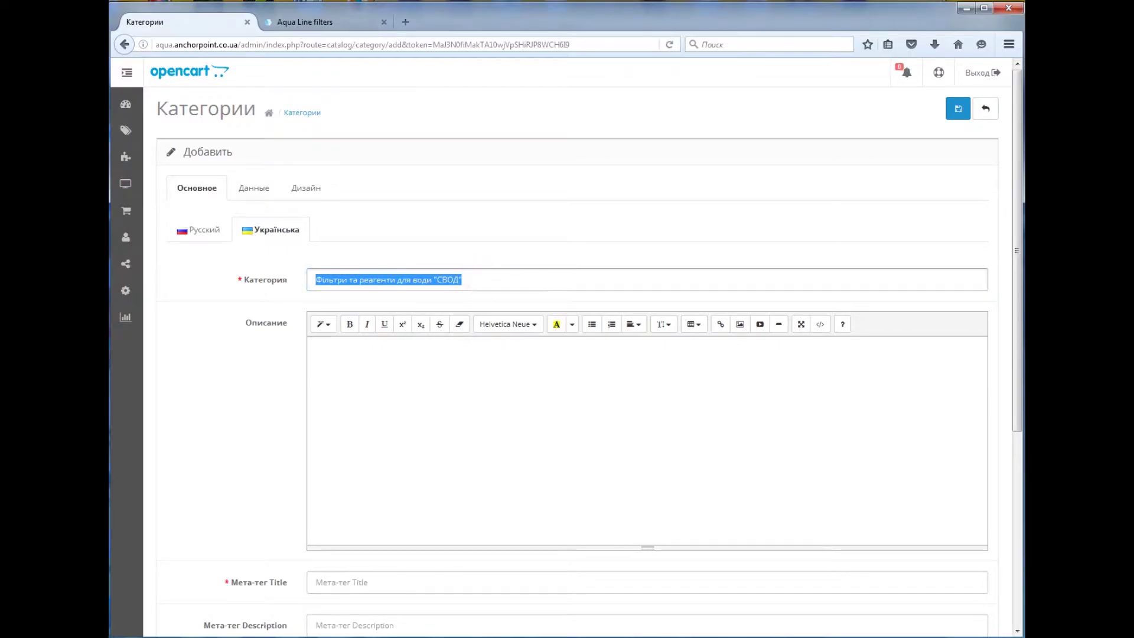
scroll(356, 360, down, 4)
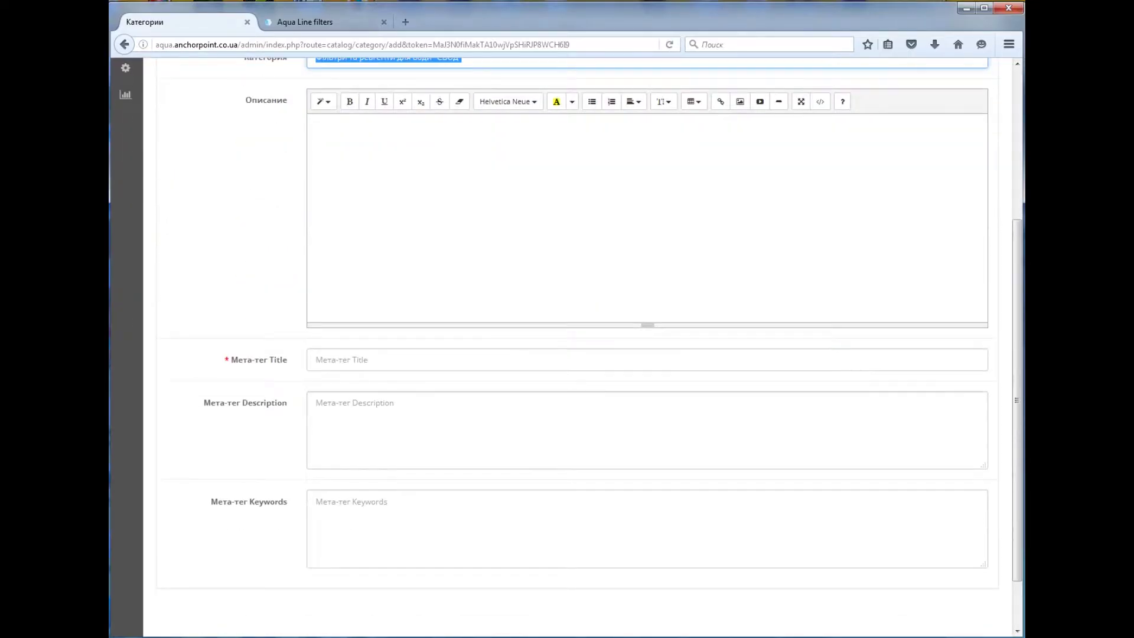
click(356, 360)
key(ctrl+v)
click(367, 441)
key(ctrl+v)
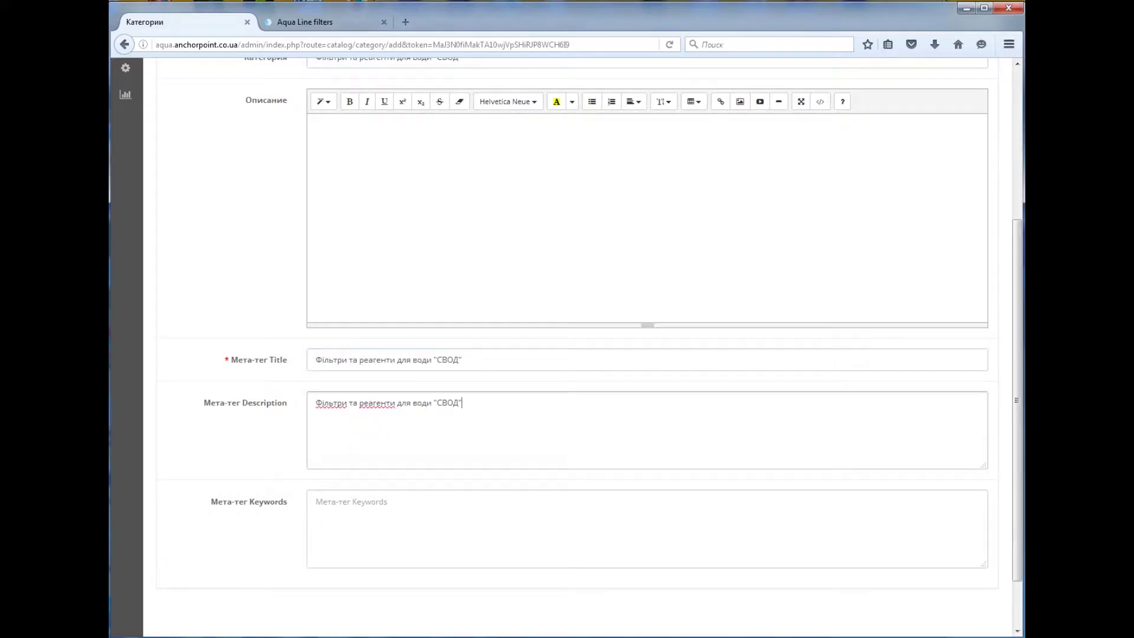
click(388, 535)
key(ctrl+v)
scroll(384, 508, up, 4)
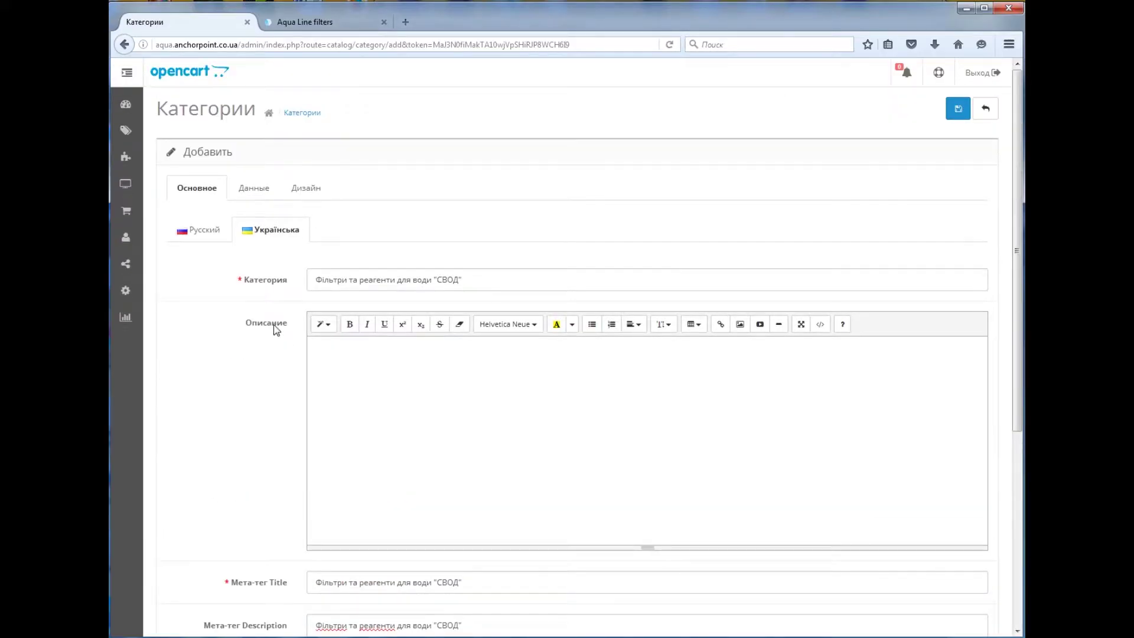
- Examine the category's data settings and the parent categories available for selection
click(256, 195)
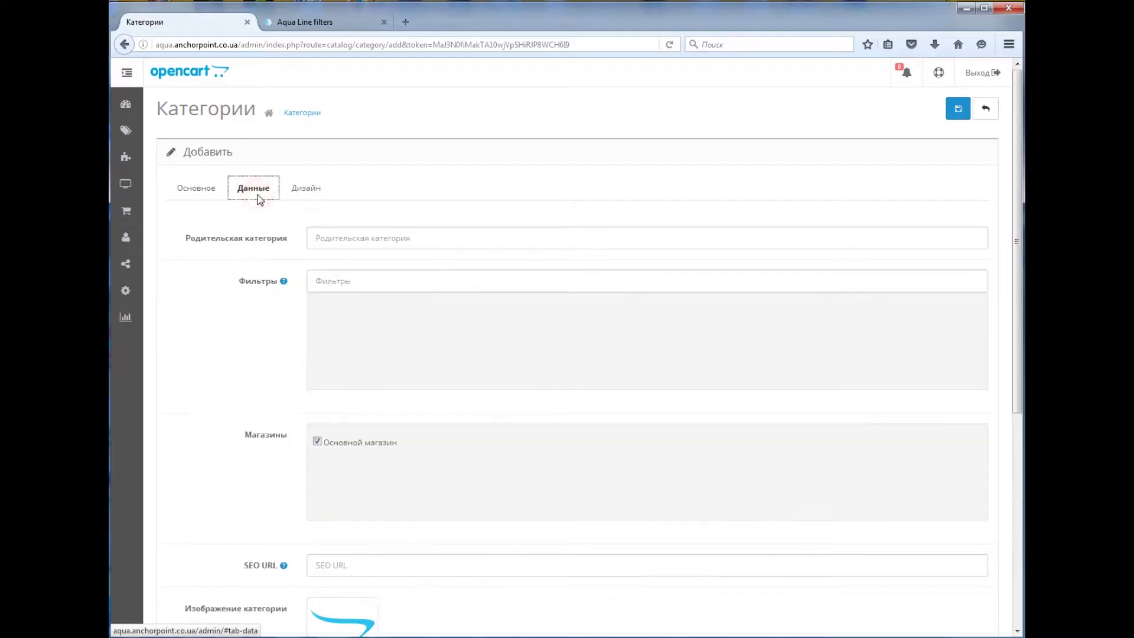
scroll(335, 253, down, 4)
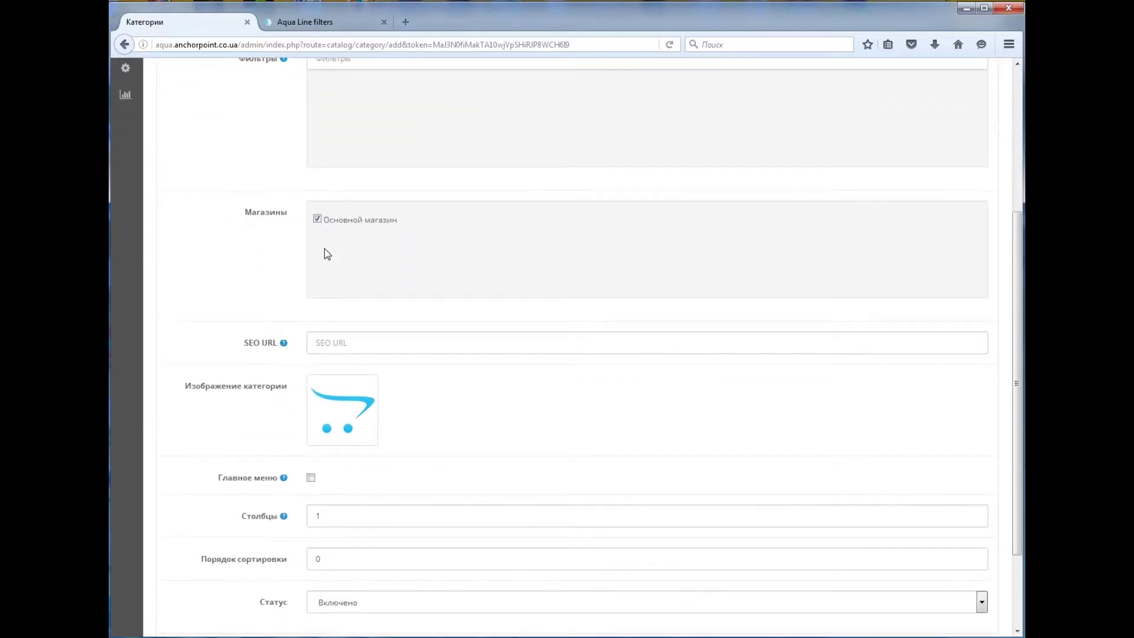
scroll(326, 254, up, 2)
scroll(326, 254, up, 1)
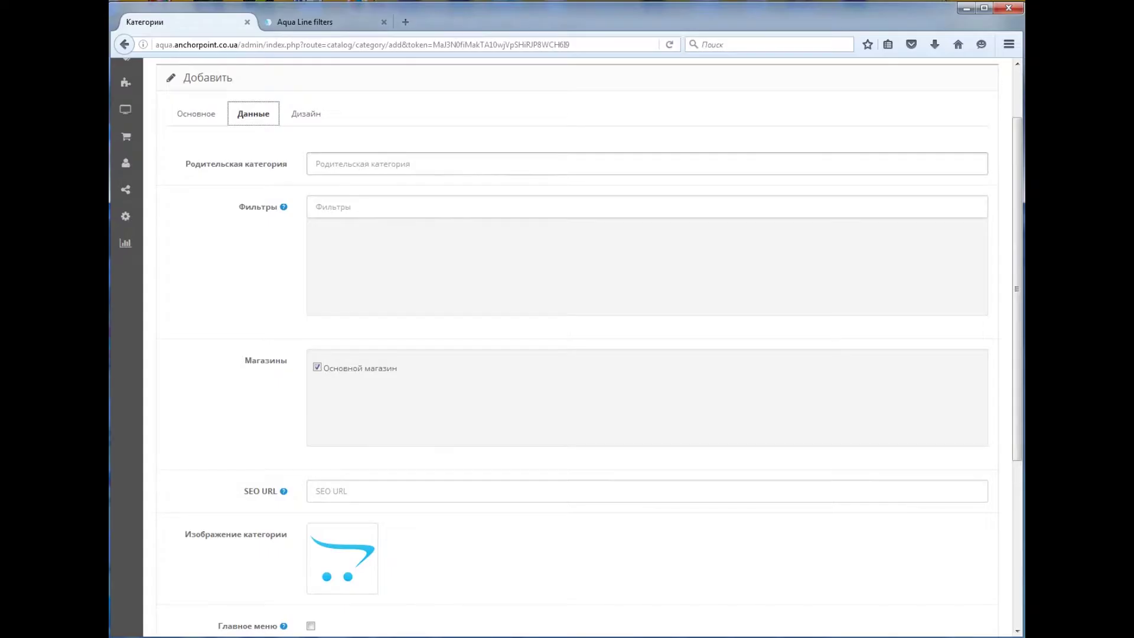
click(330, 163)
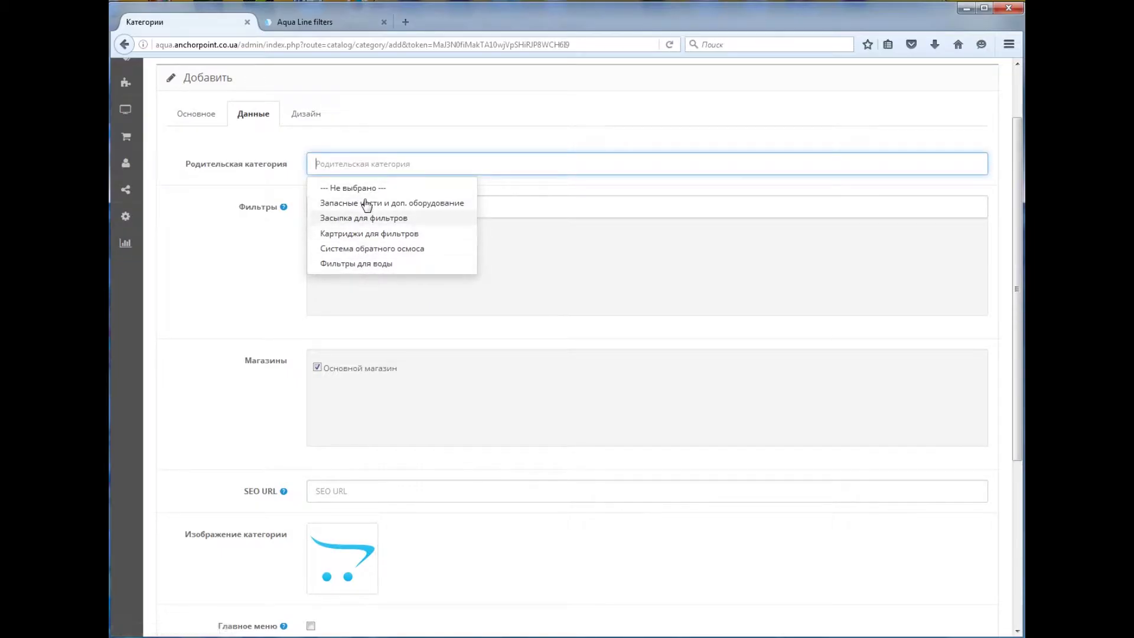
click(354, 157)
click(403, 120)
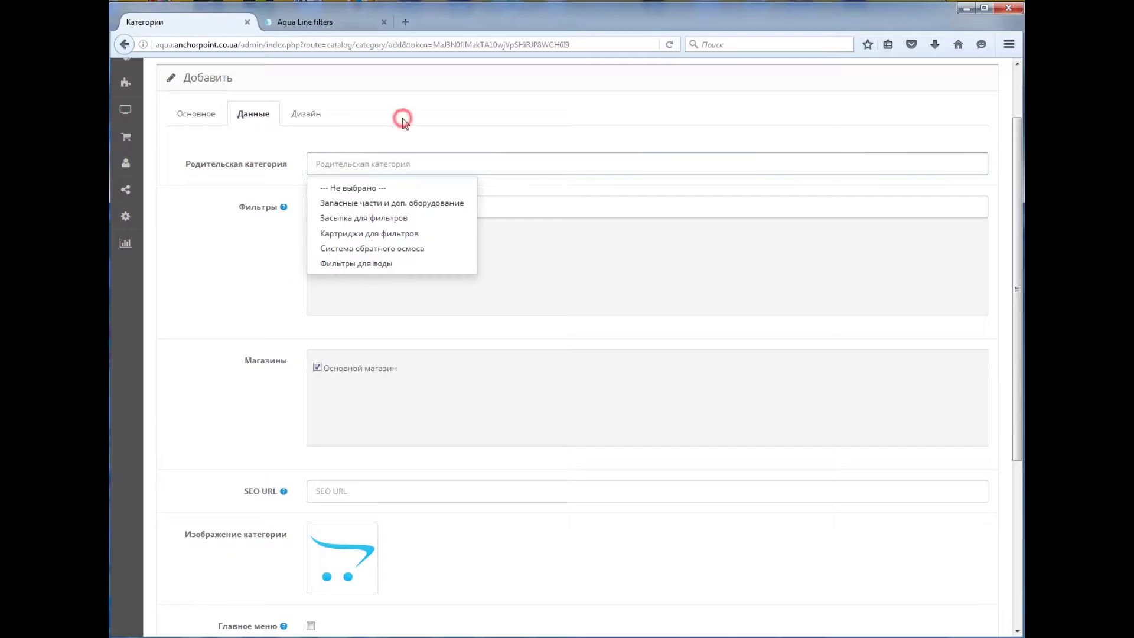
scroll(390, 421, down, 2)
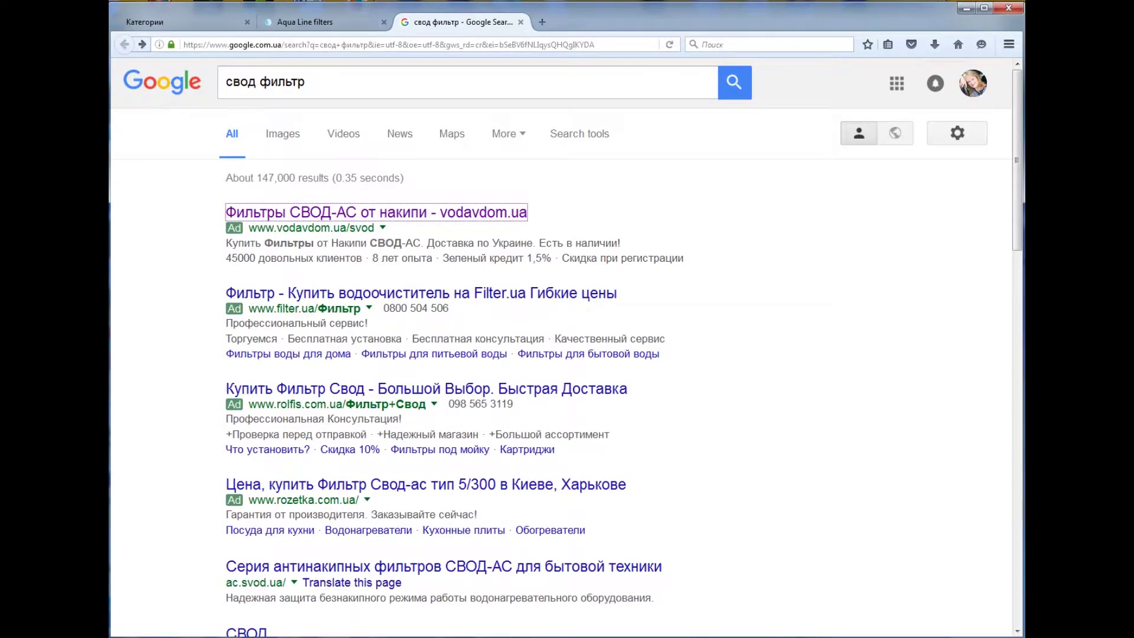
- Switch to Google and search for images of "свод фильтры"
click(266, 81)
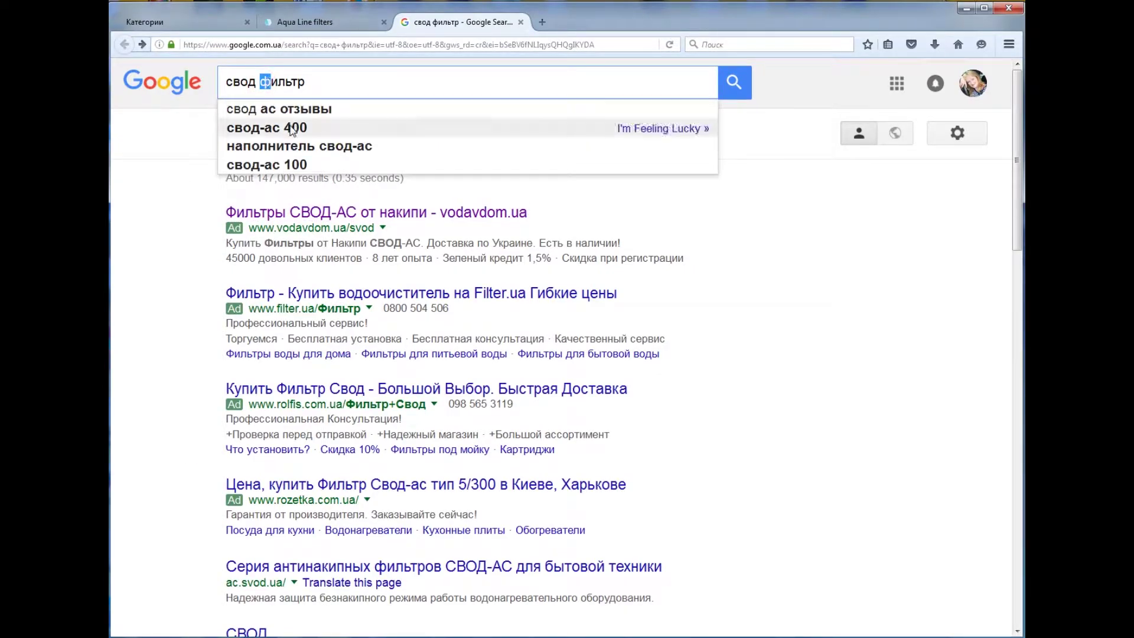
click(375, 81)
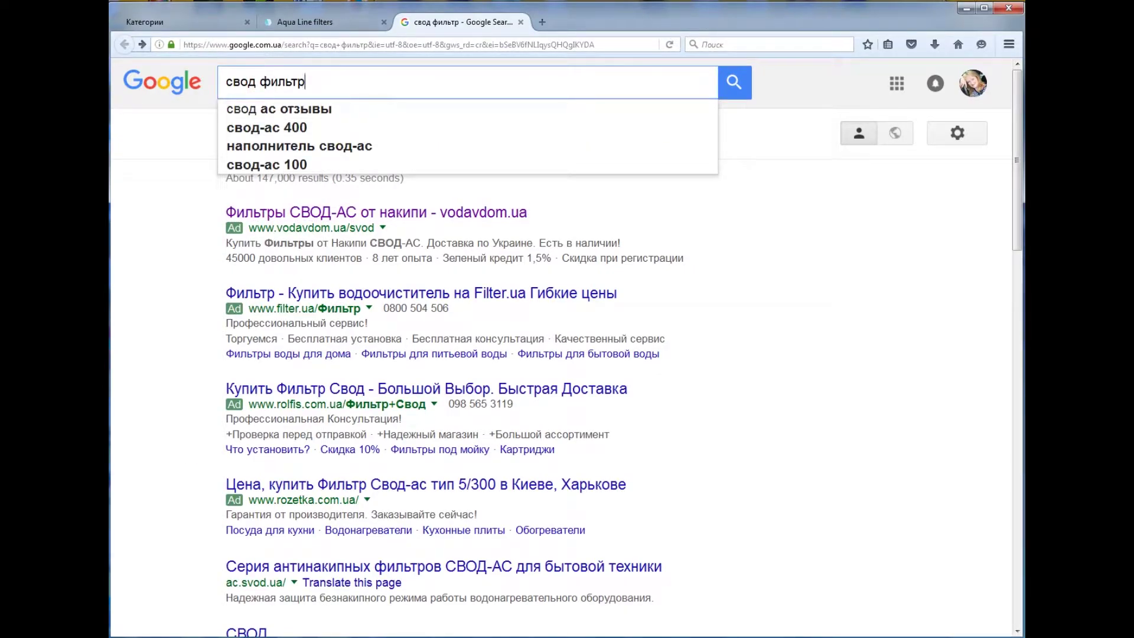
click(370, 85)
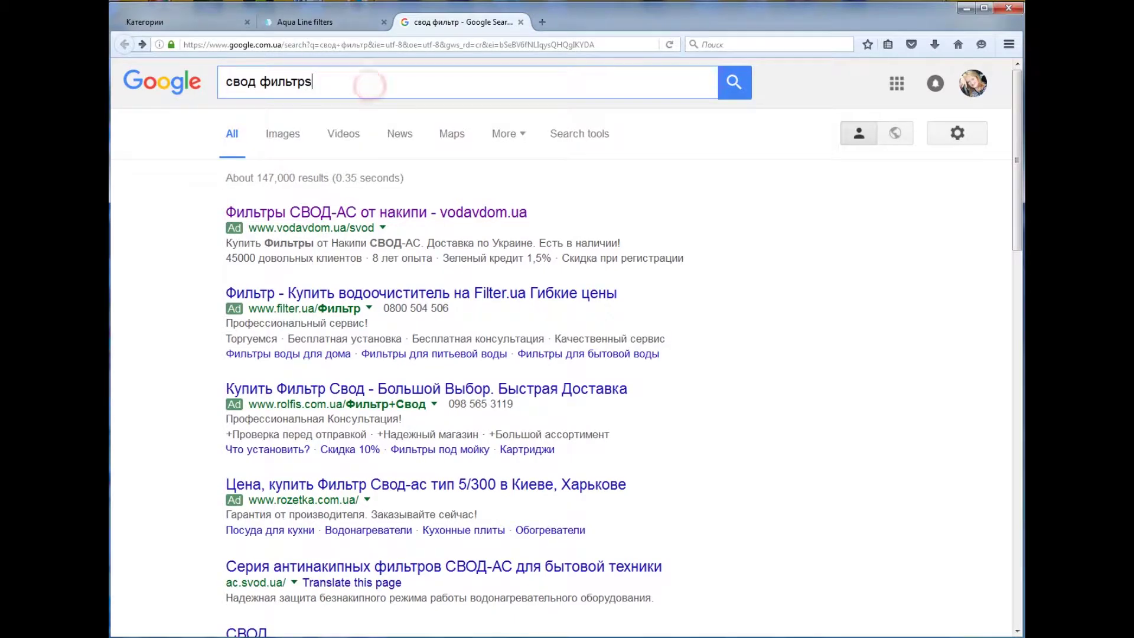
text(s)
key(BackSpace)
text(ы)
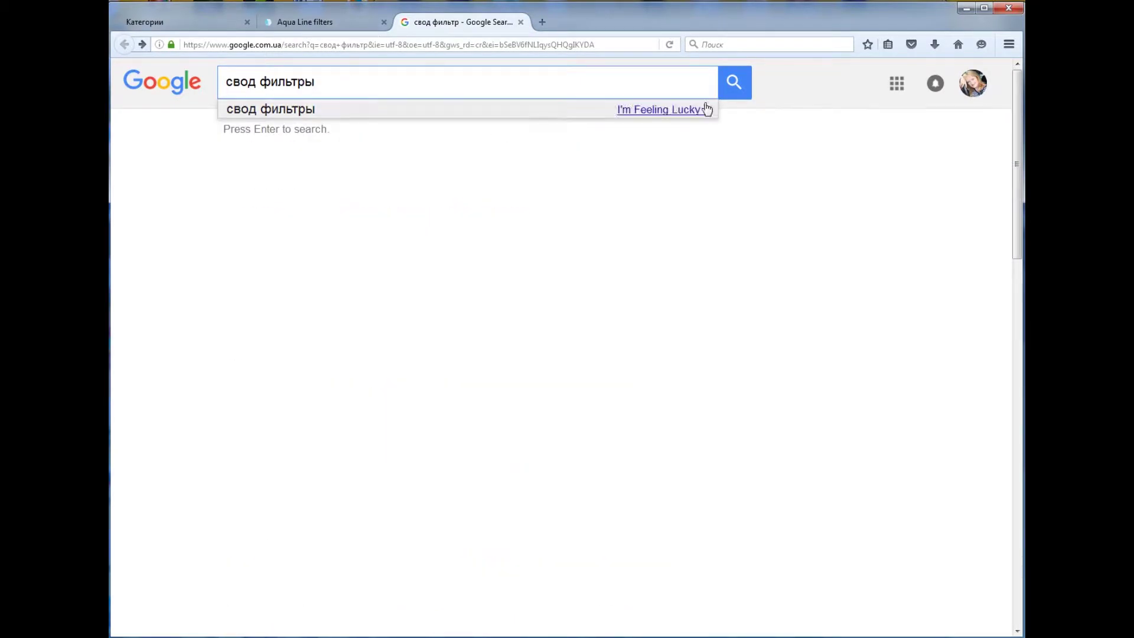
click(735, 83)
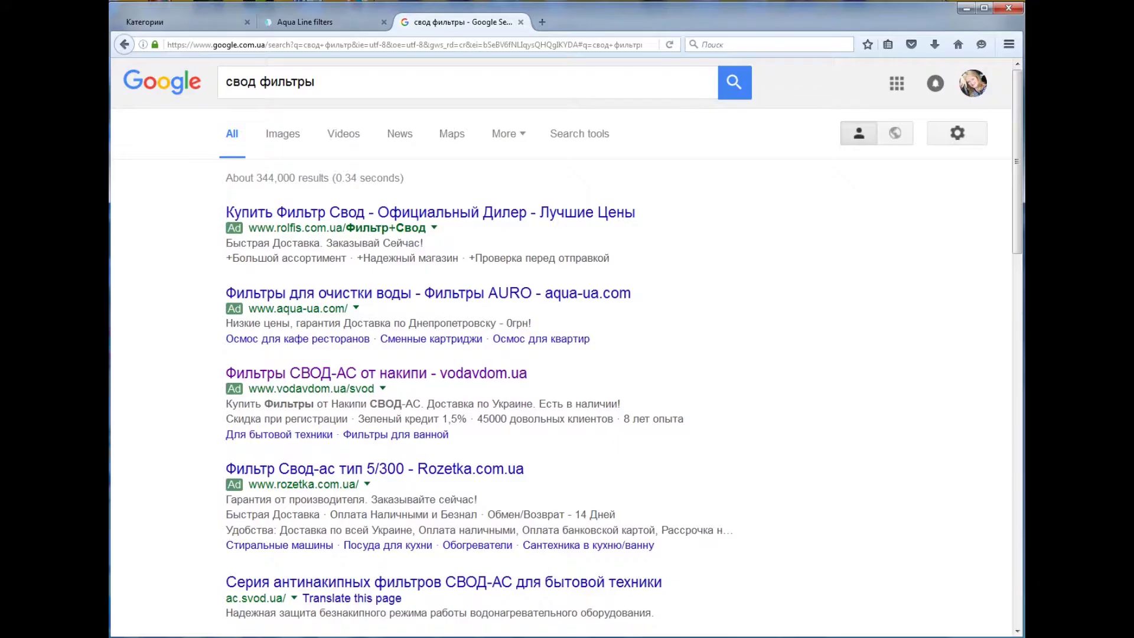
click(266, 131)
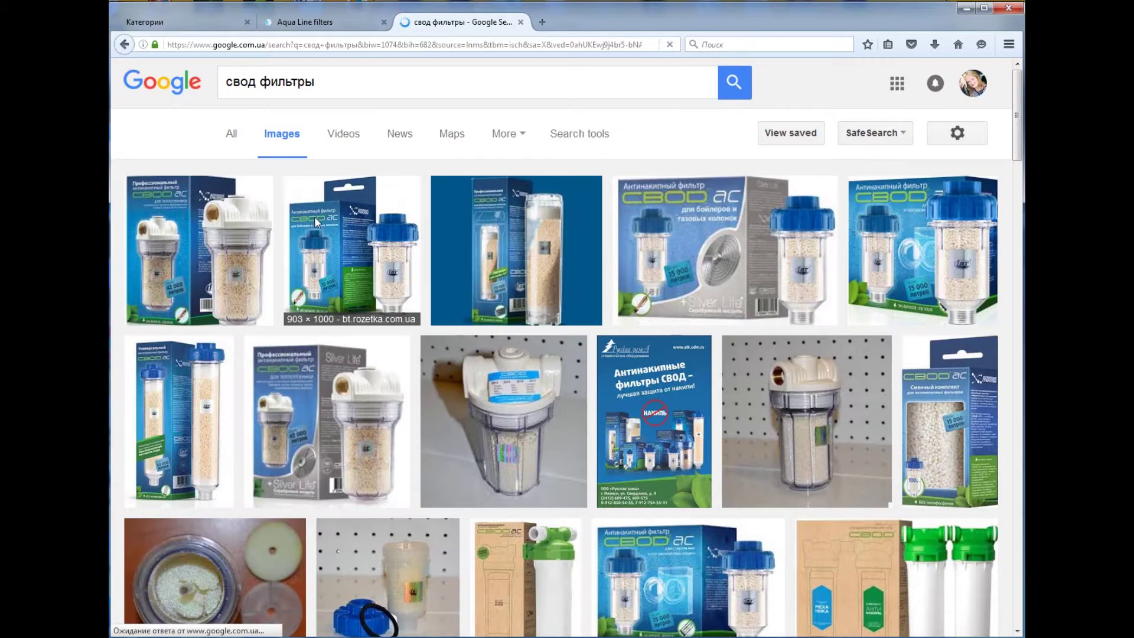
- Find the vodavdom.ua picture of the СВОД-АС 100 filter for washing machines and open the image on its own
scroll(338, 282, down, 3)
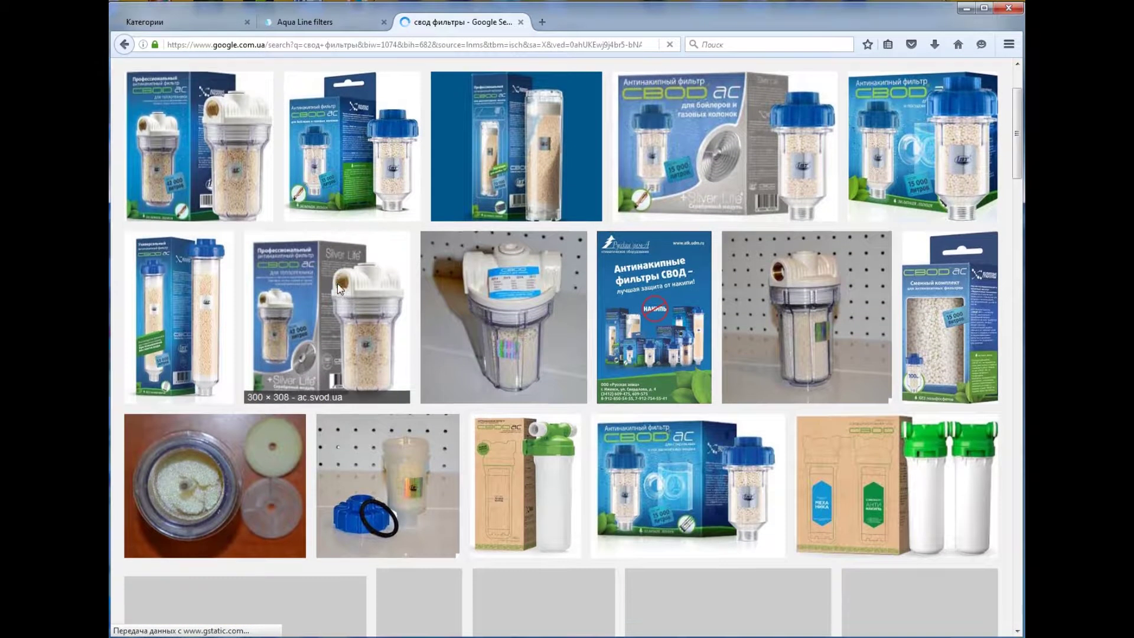
scroll(670, 476, down, 2)
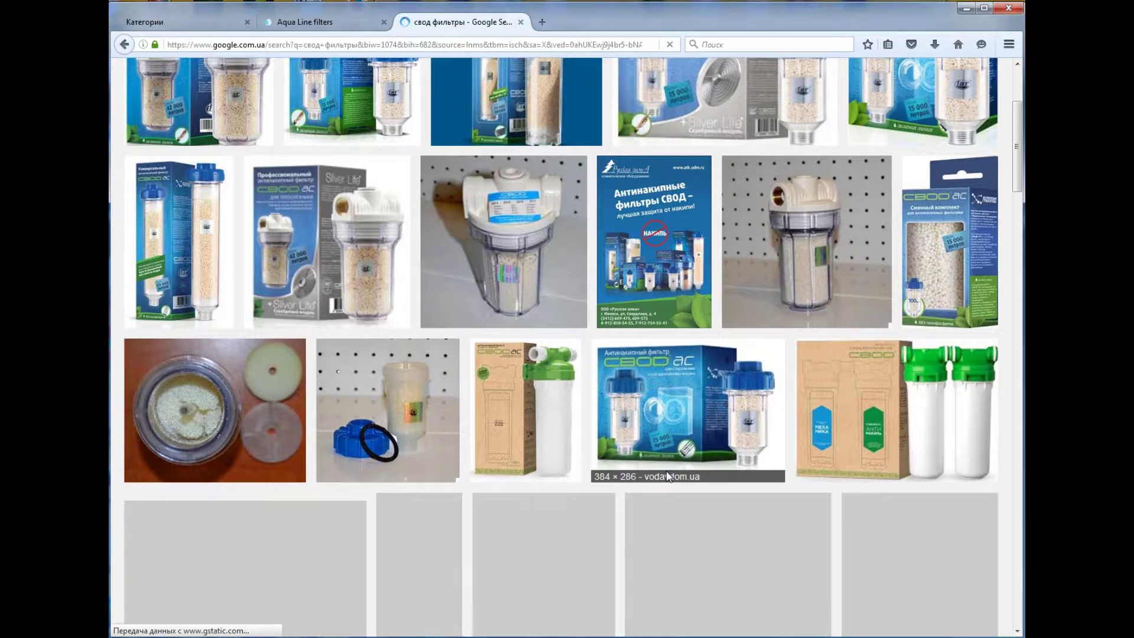
click(661, 471)
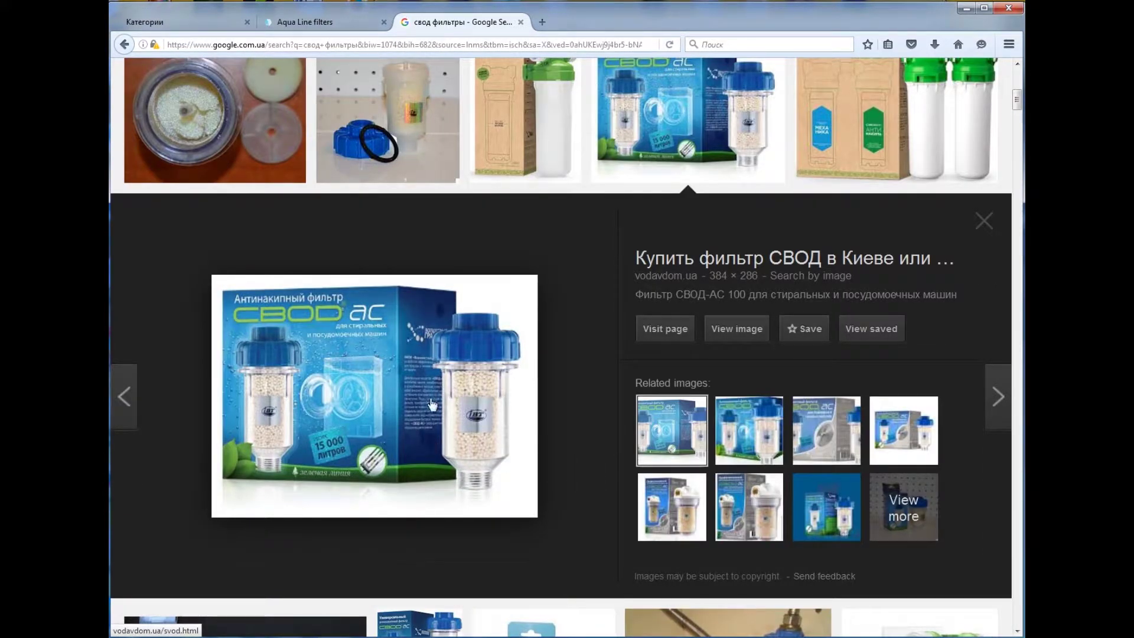
click(741, 329)
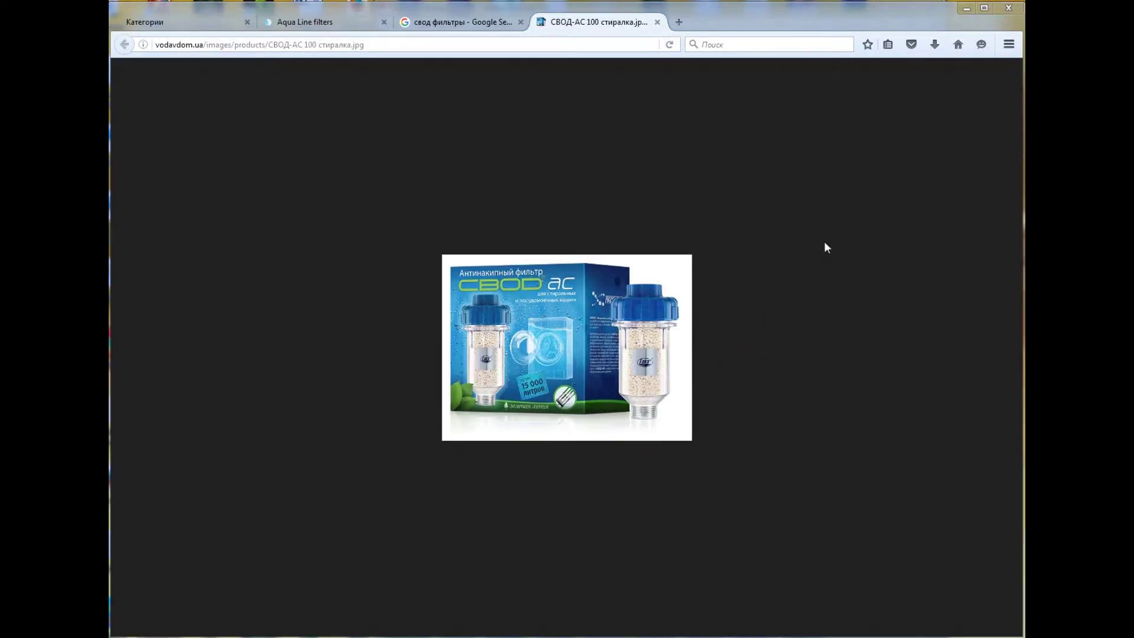
- Start saving the filter image and browse to the shop client's folder under D:\Clients\Portfolio
right_click(546, 341)
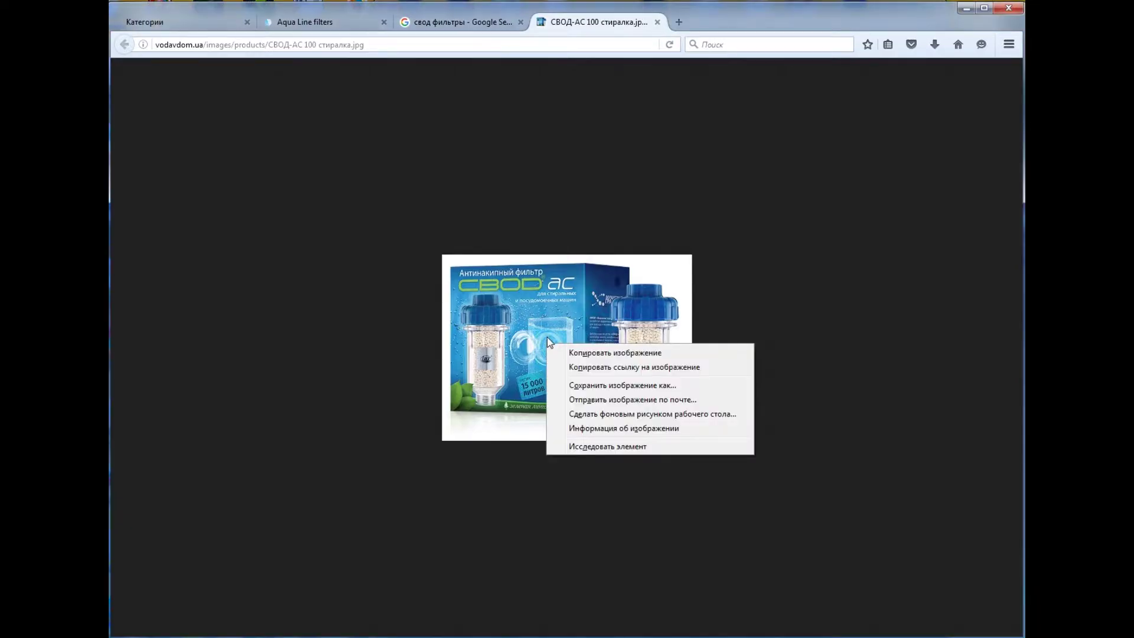
click(574, 385)
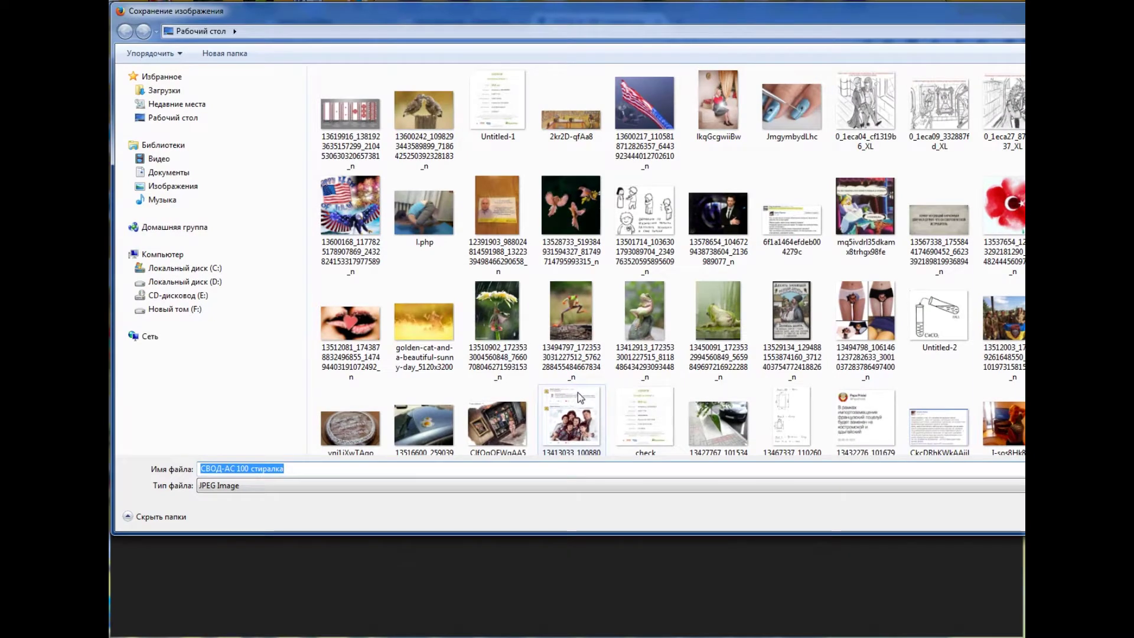
click(181, 117)
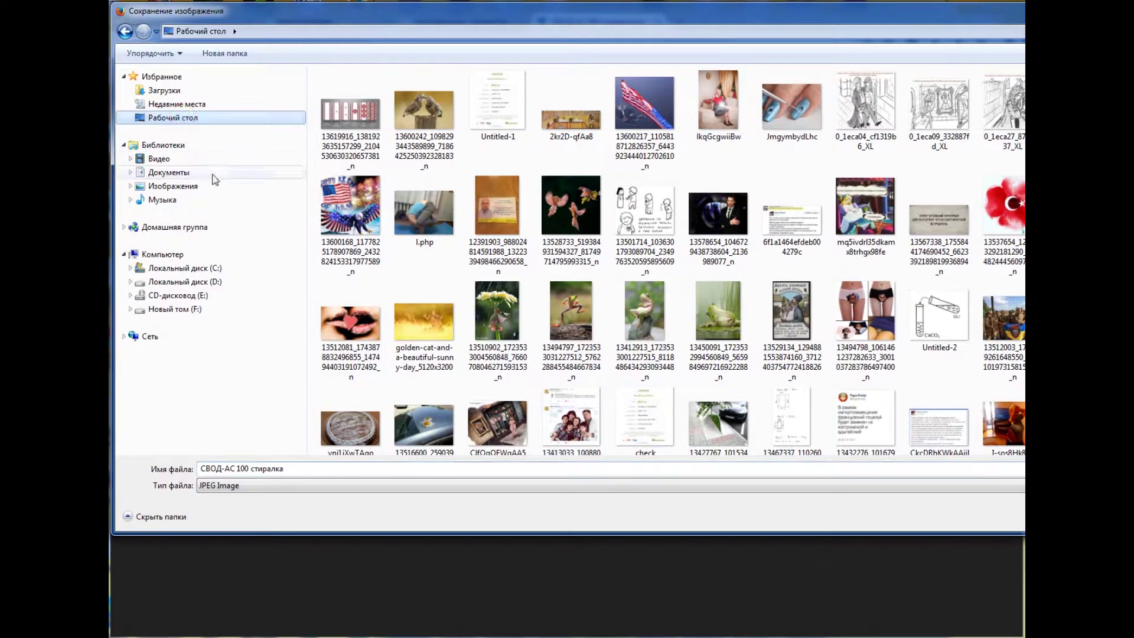
click(217, 281)
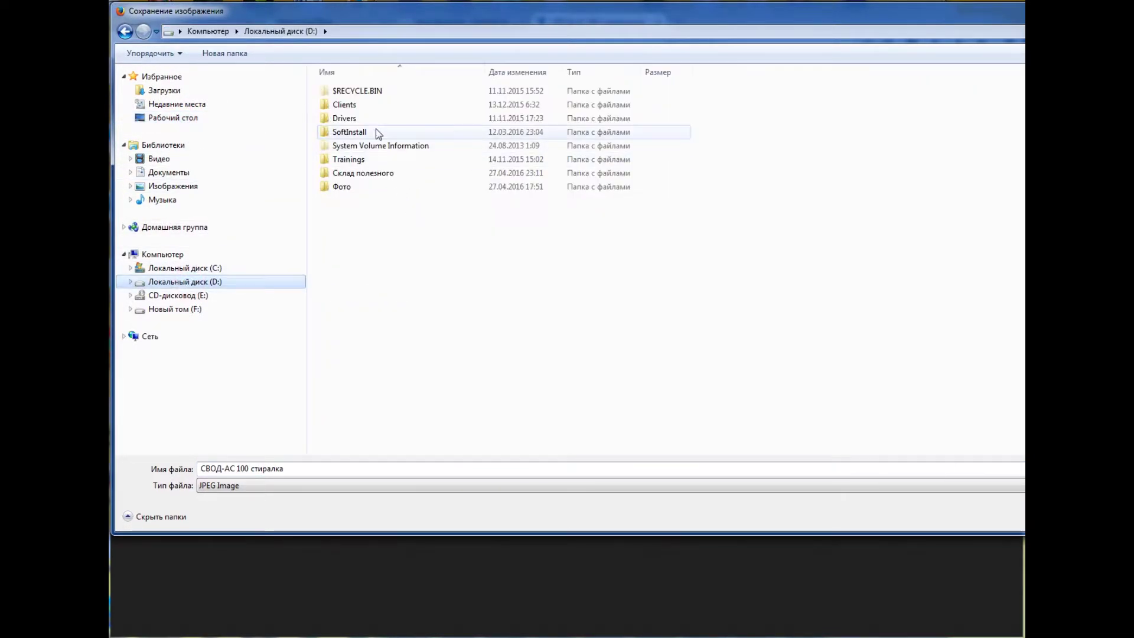
double_click(344, 105)
double_click(349, 91)
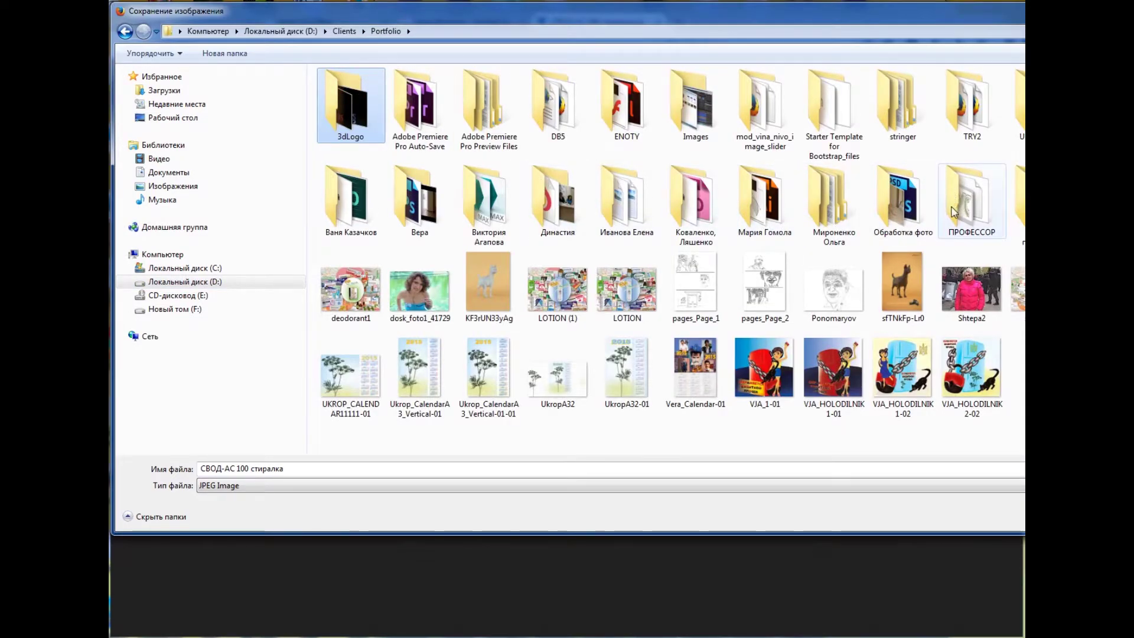
click(338, 214)
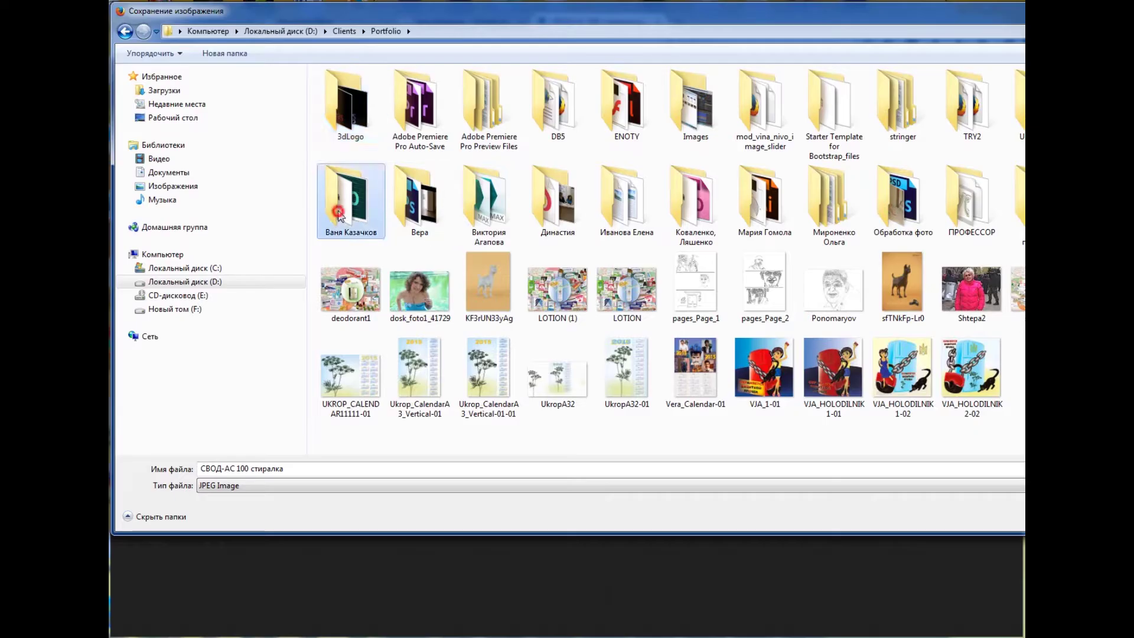
double_click(338, 214)
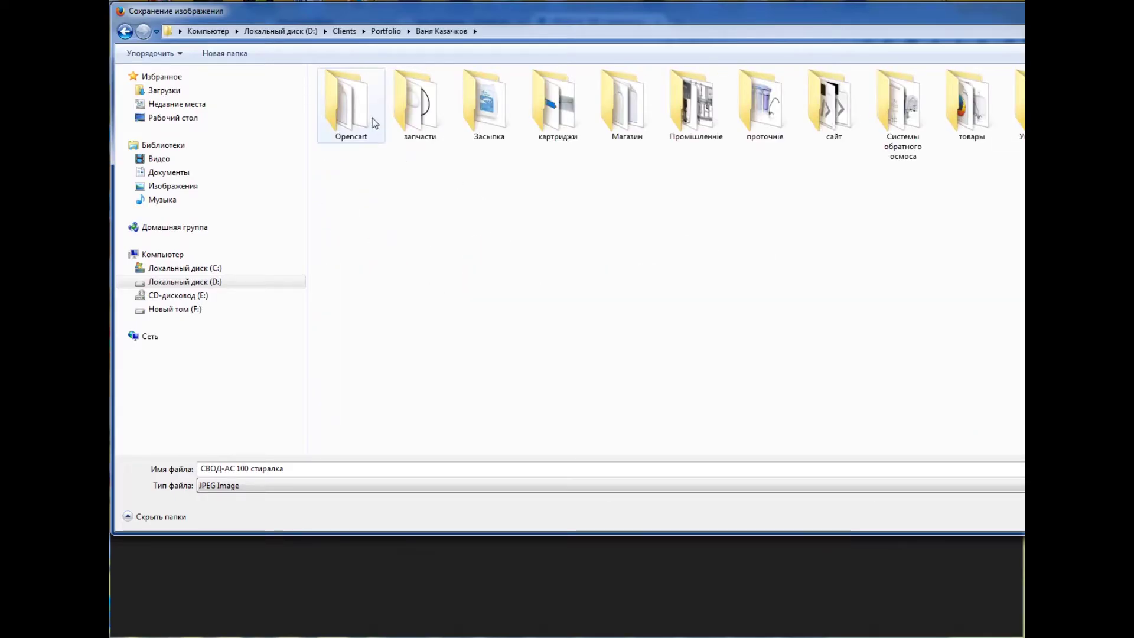
- Create a new folder named СВОД inside the client's folder
right_click(445, 215)
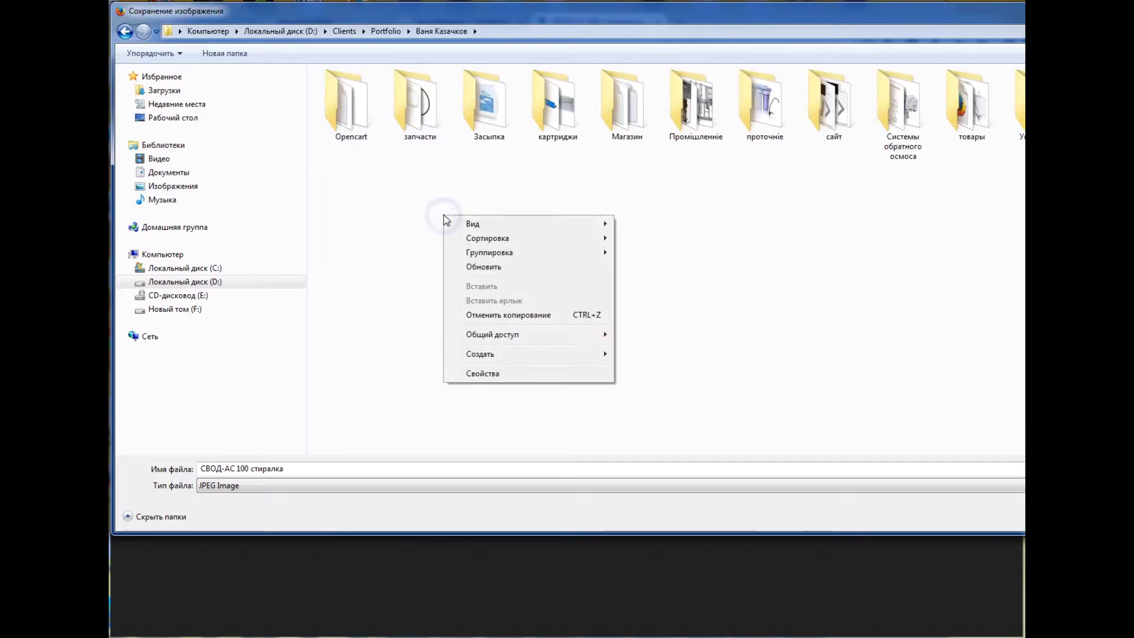
mouse_move(528, 356)
click(643, 354)
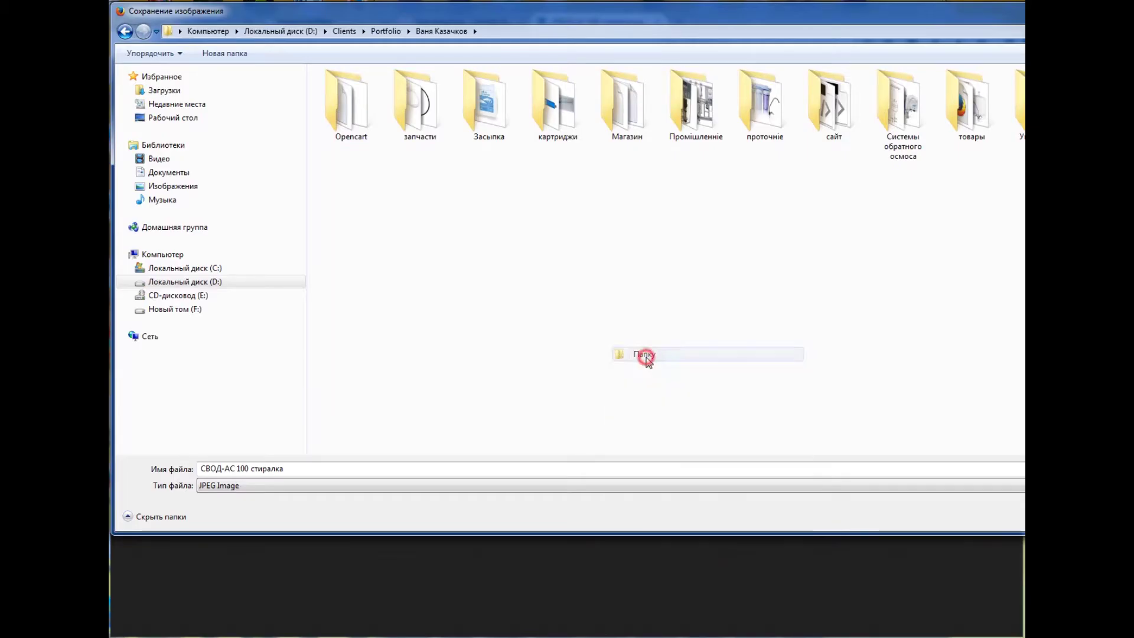
text(сВО)
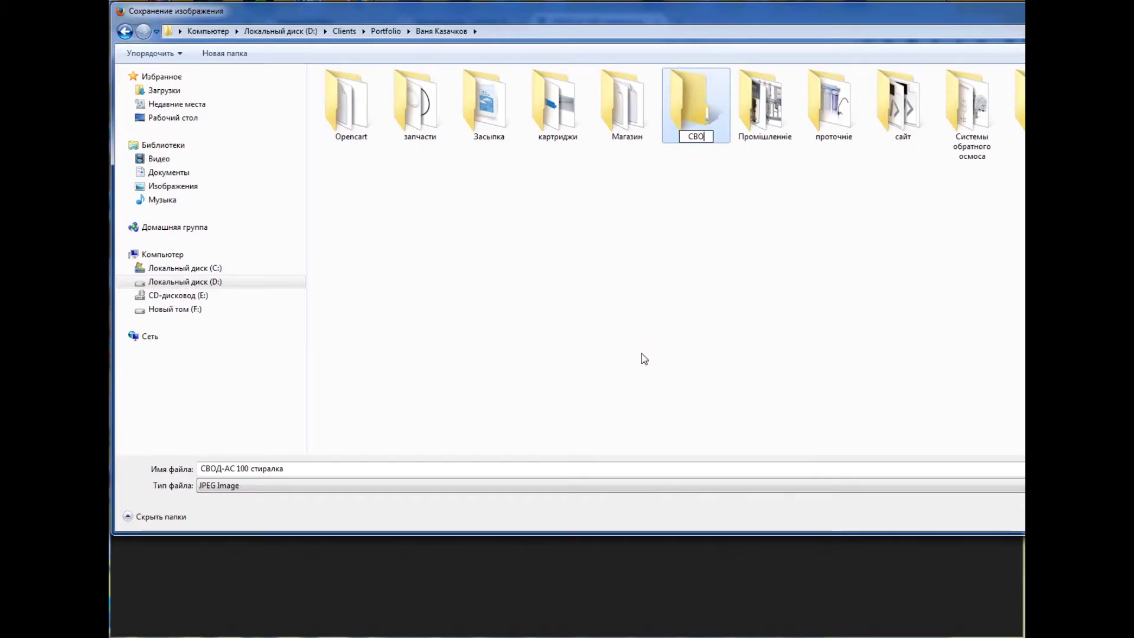
text(Д)
- Save the image in the СВОД folder as the JPEG file СВОД-АС 100 стиралка
click(719, 96)
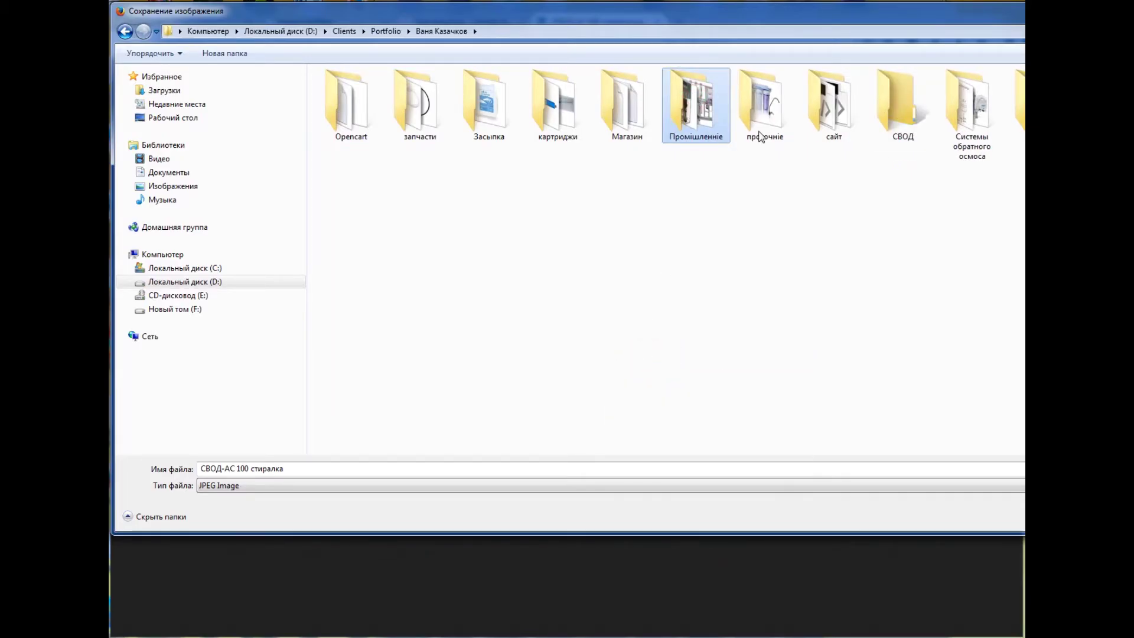
double_click(899, 106)
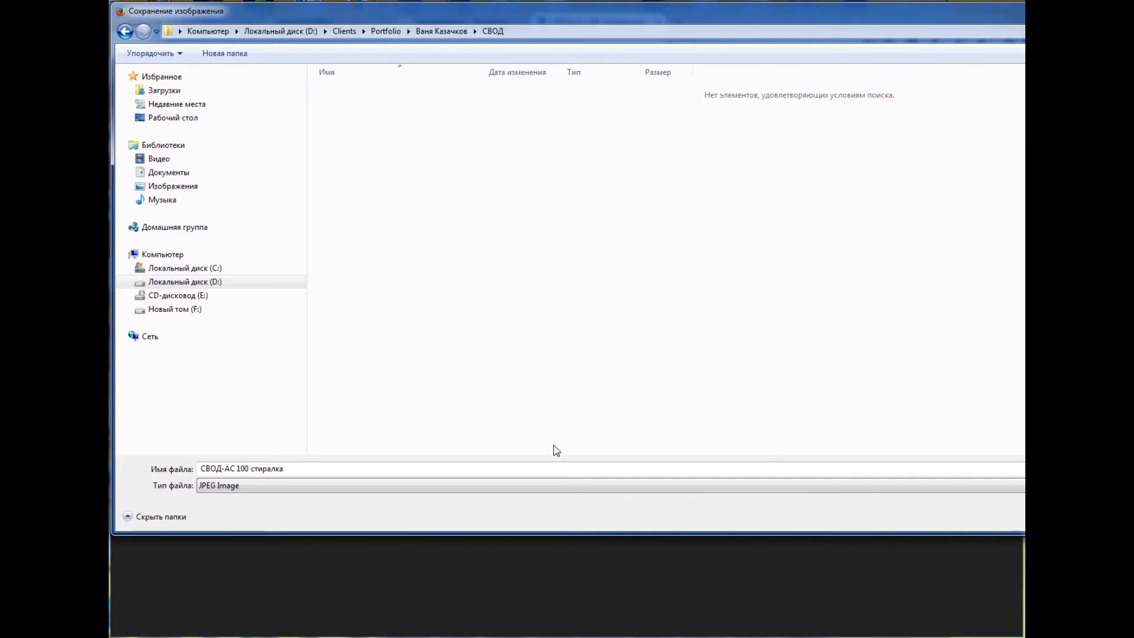
key(Return)
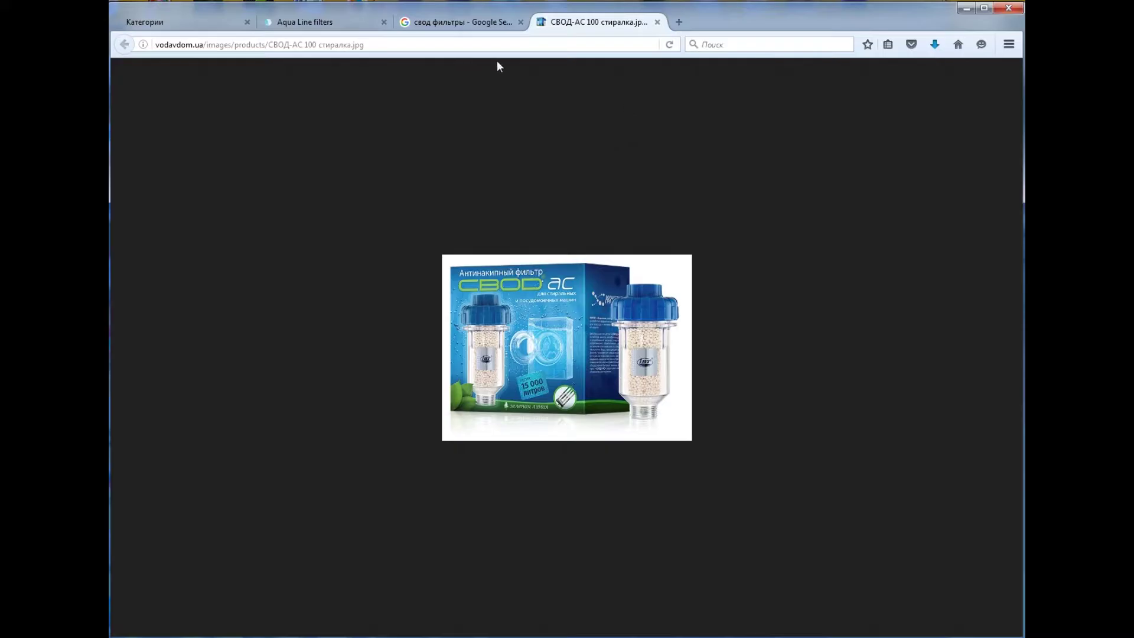
- Close the filter image and Google search pages, return to the category form and open the image manager for the category image
click(657, 22)
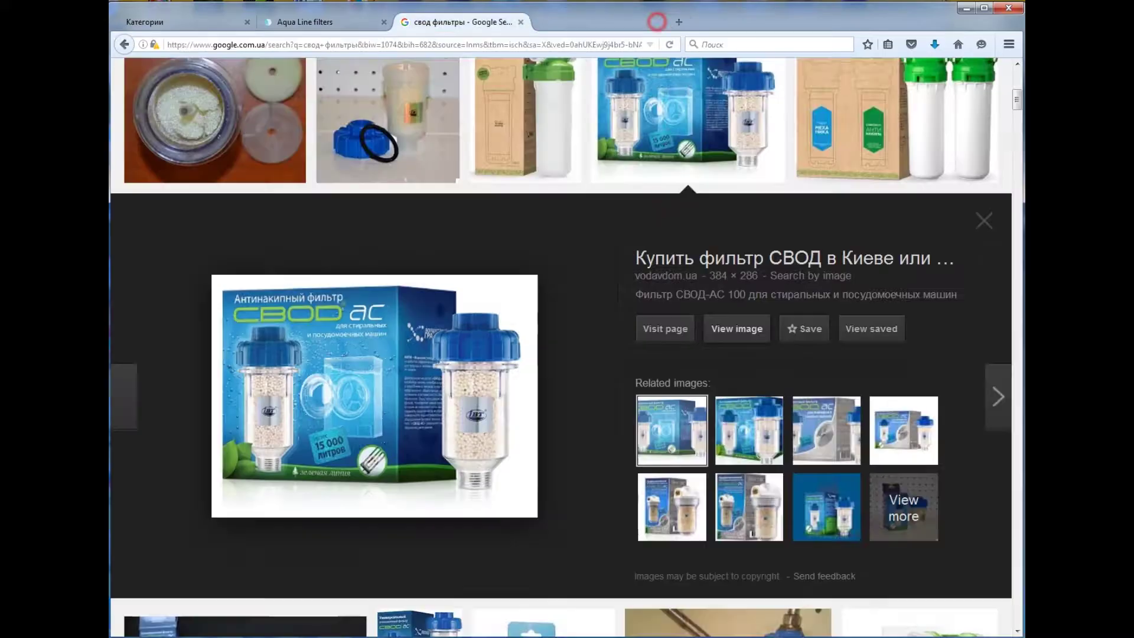
click(521, 21)
click(178, 24)
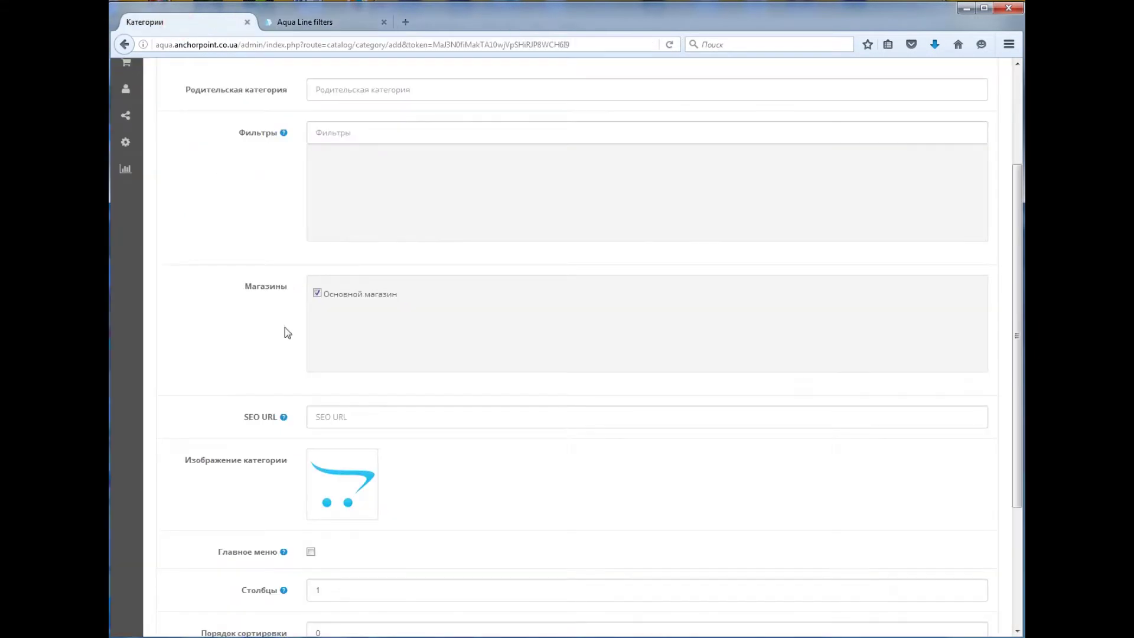
click(341, 483)
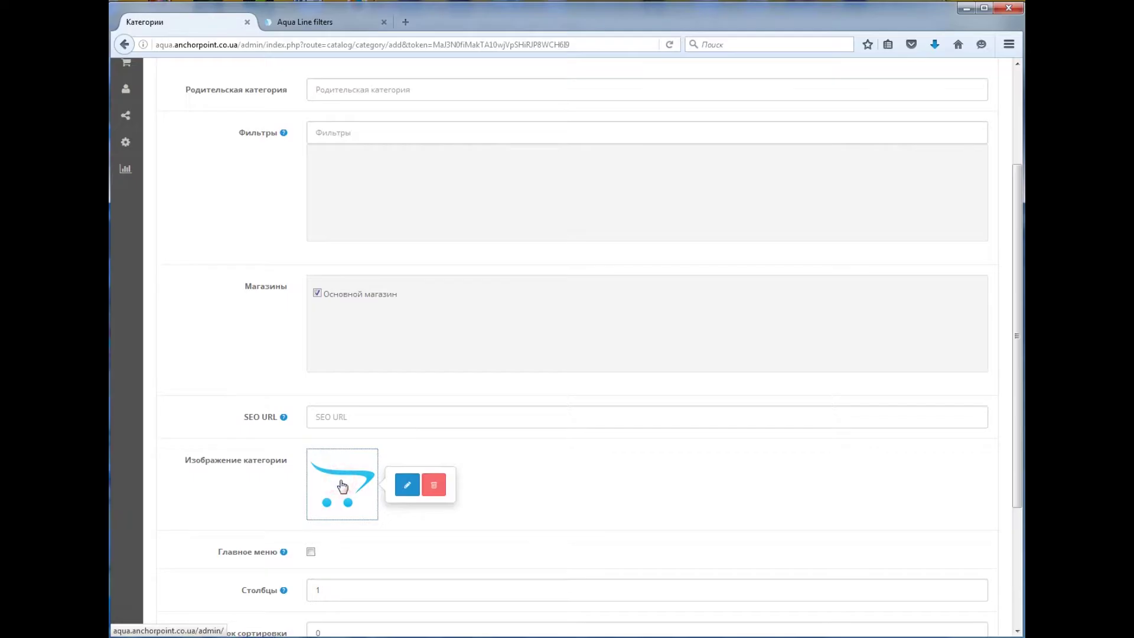
click(407, 486)
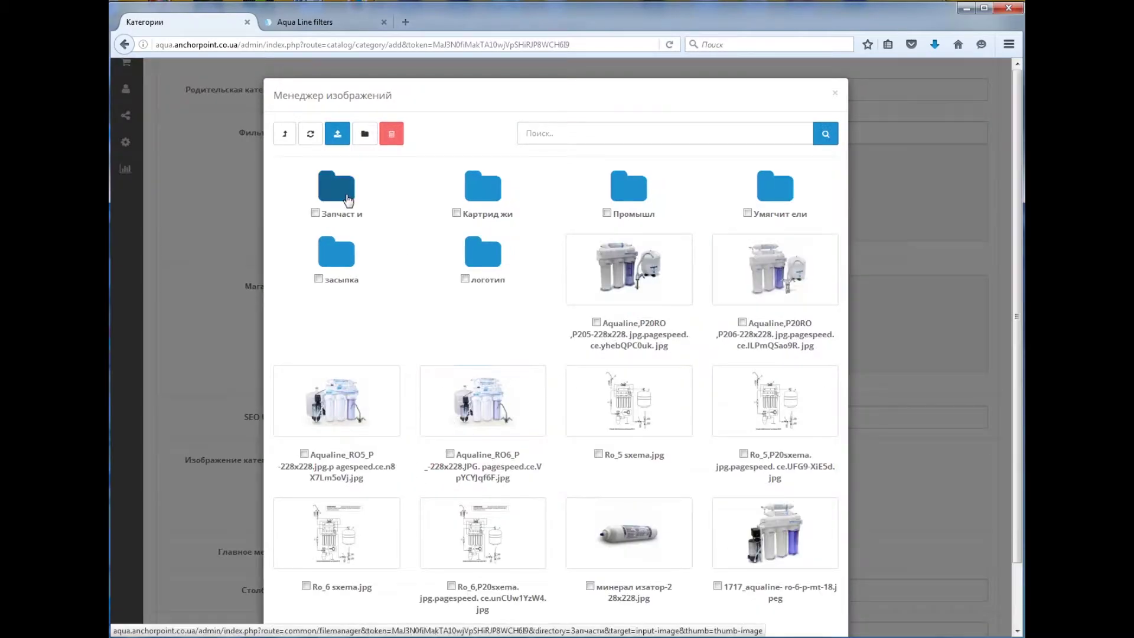
- Create a new directory named СВОД in the image manager
click(365, 134)
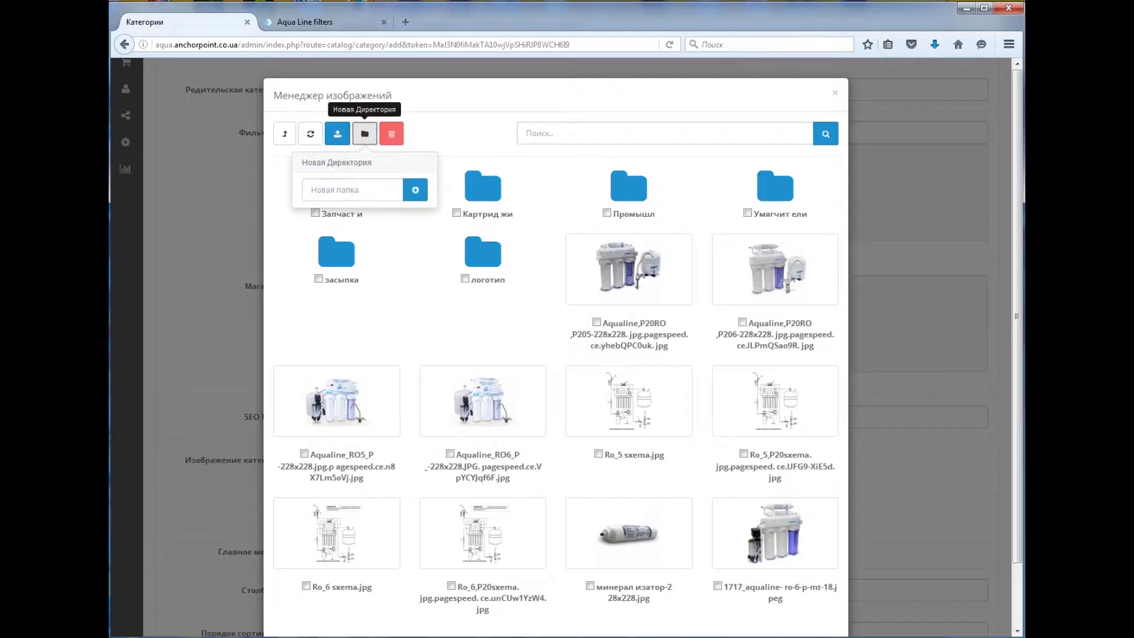
click(371, 190)
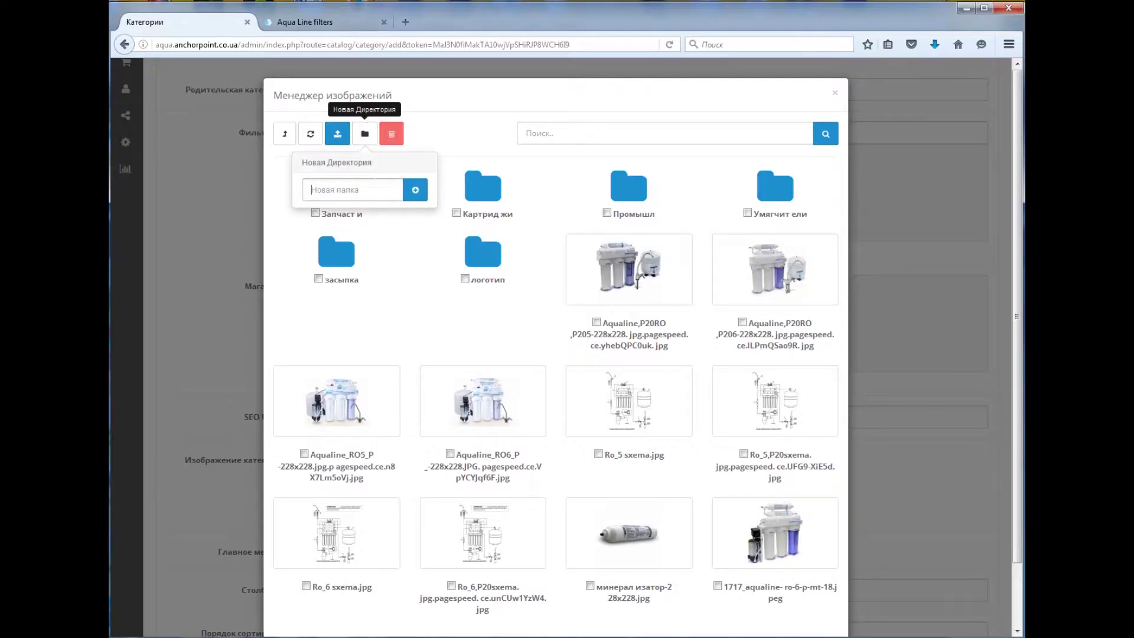
text(СВОД)
click(416, 190)
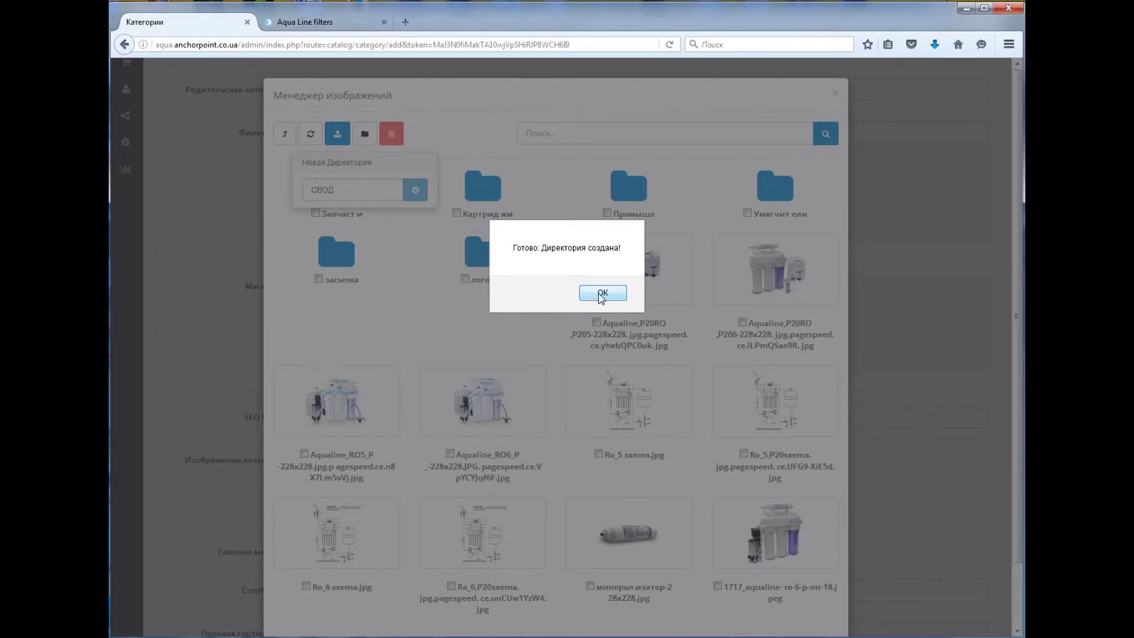
click(601, 295)
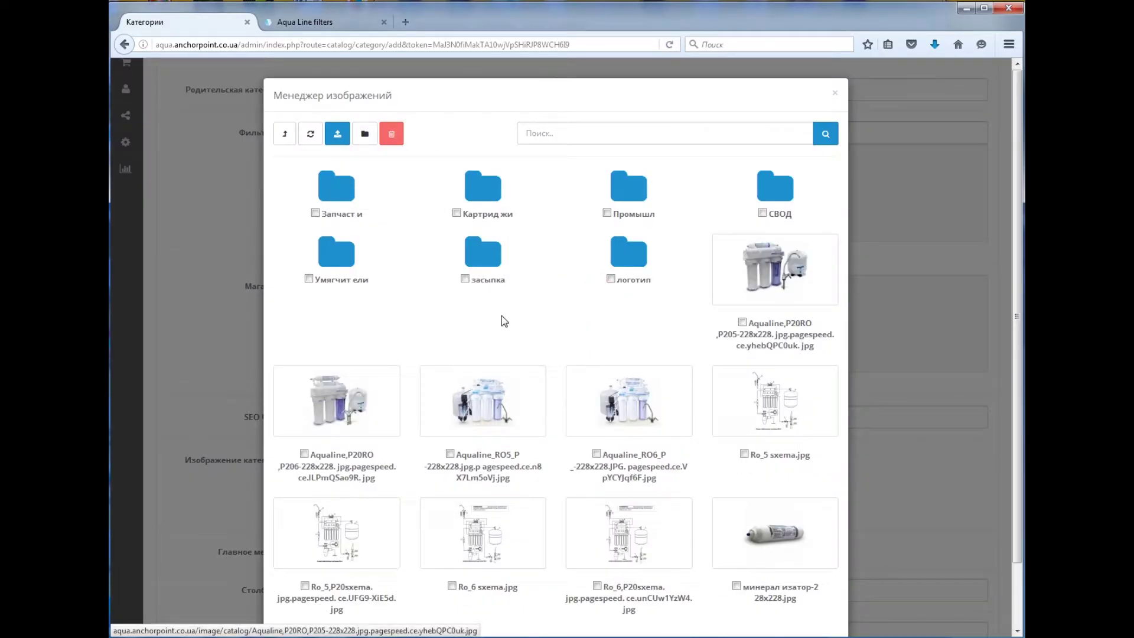
- Upload the file СВОД-АС 100 стиралка into the image manager's СВОД folder and set it as the category image
click(775, 187)
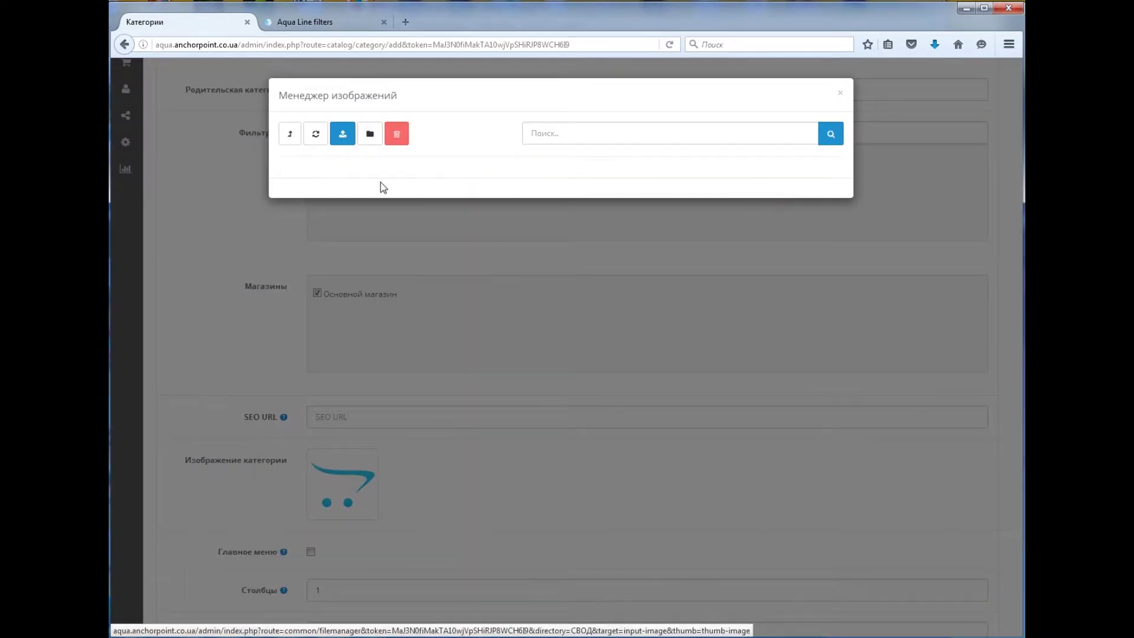
click(342, 134)
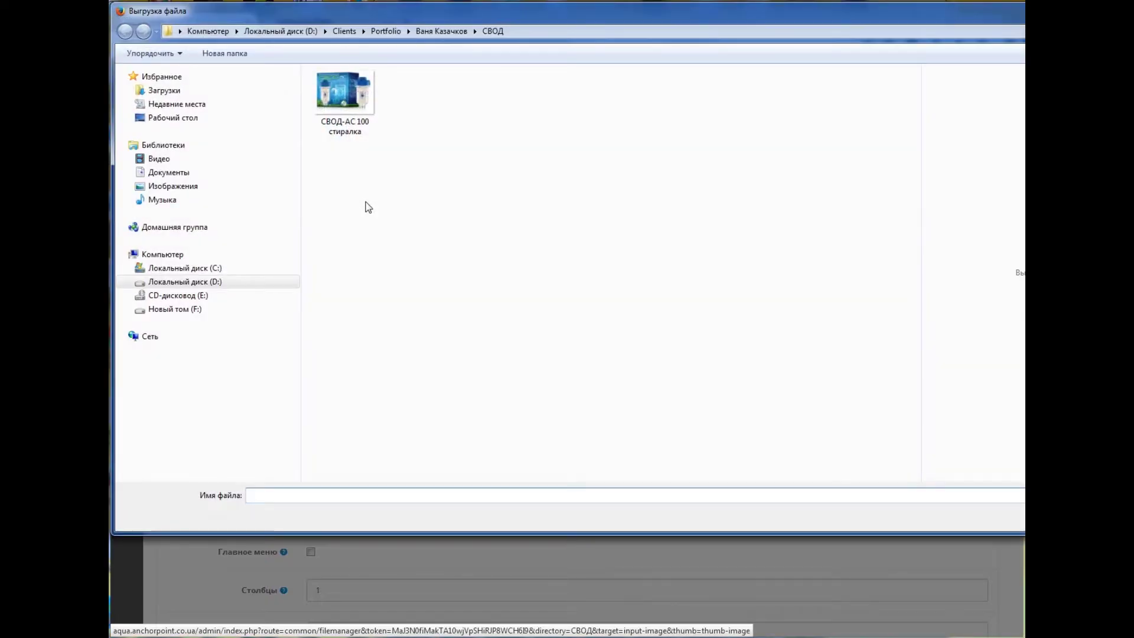
double_click(345, 93)
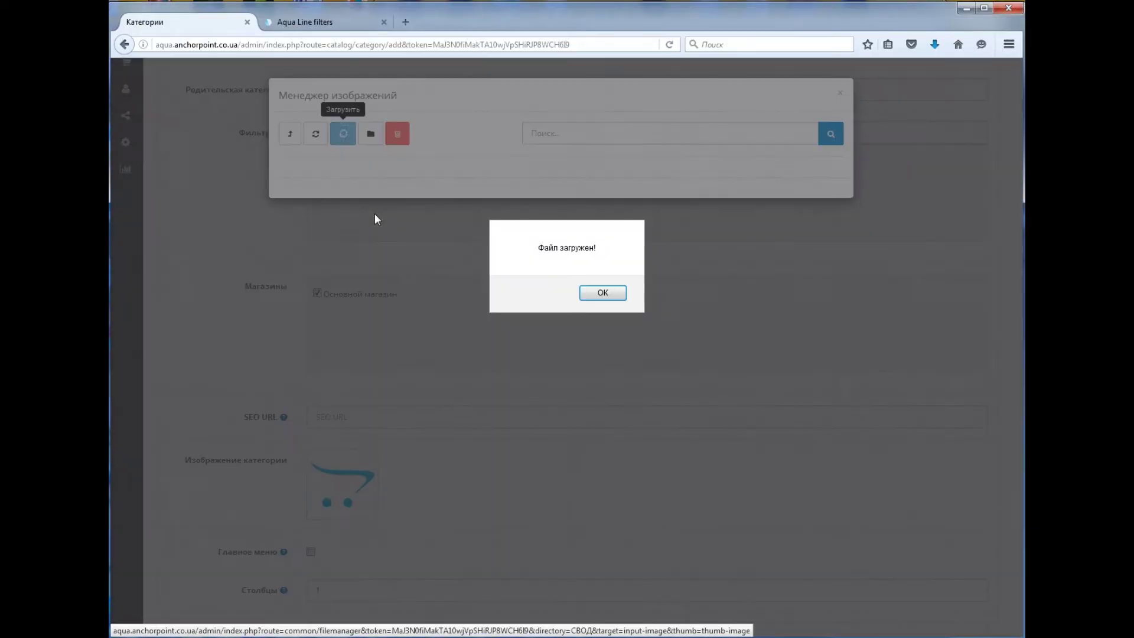
click(601, 295)
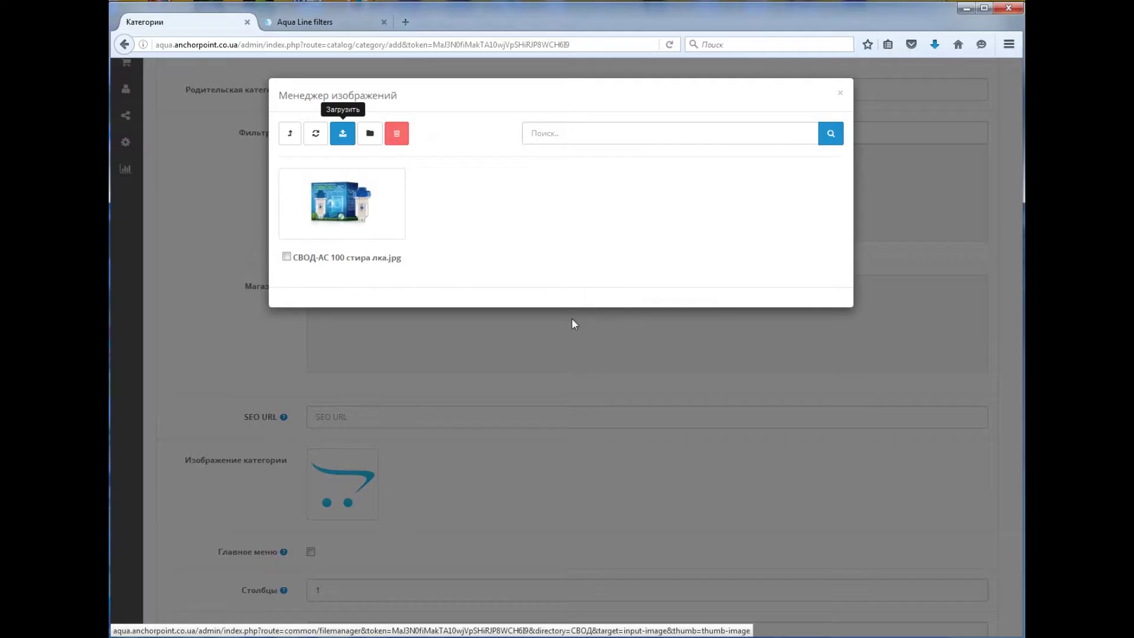
click(287, 258)
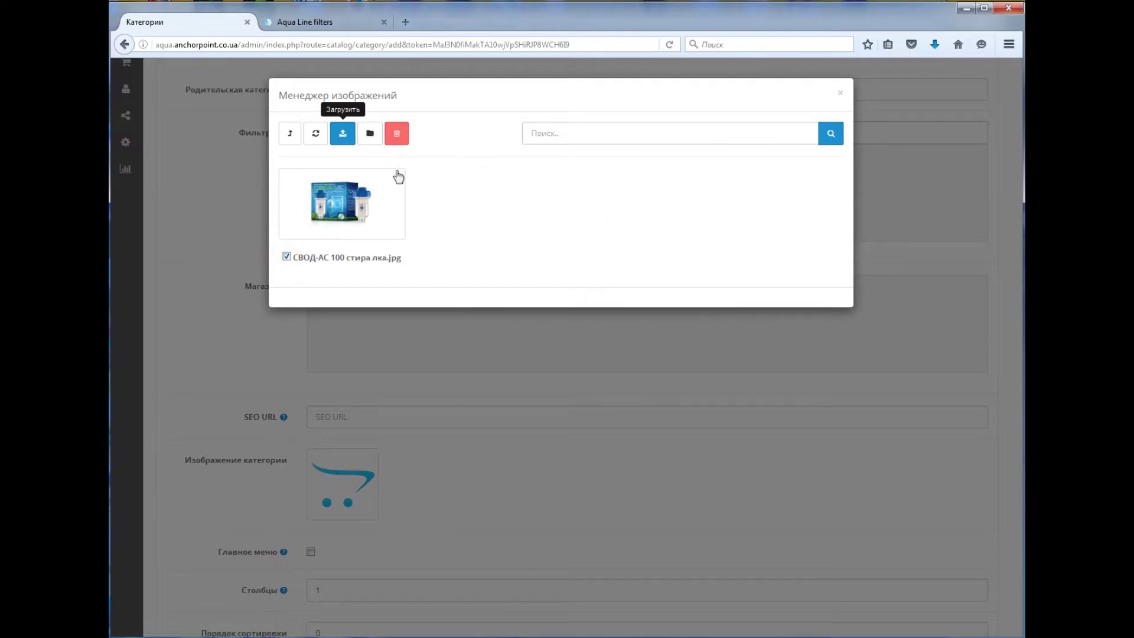
click(334, 194)
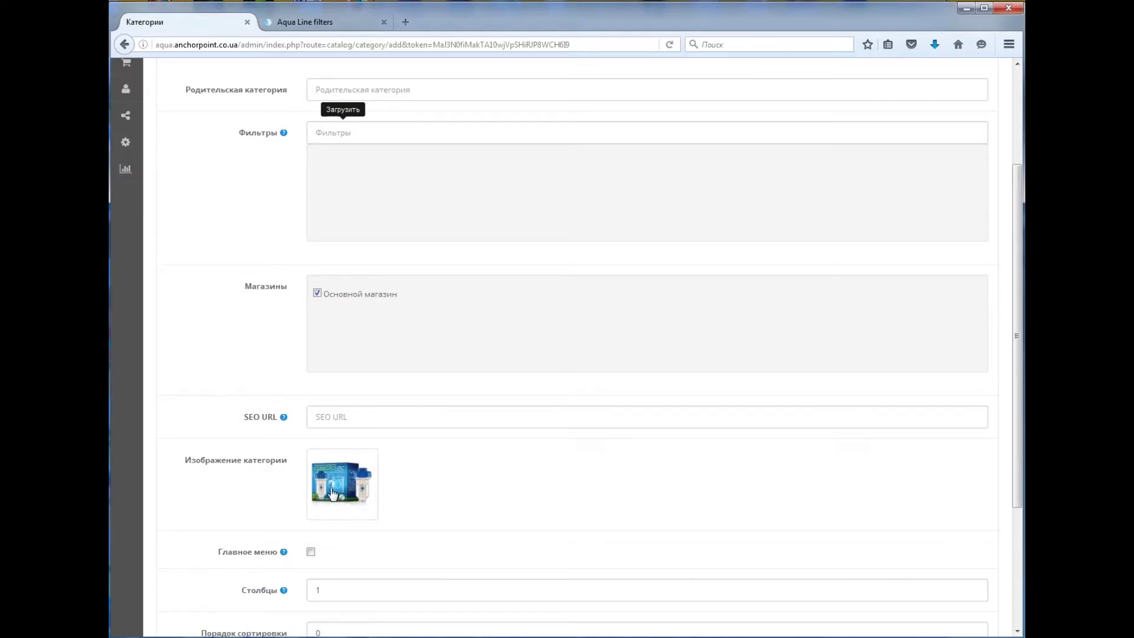
- Enable showing the category in the main menu (Главное меню)
scroll(420, 485, down, 5)
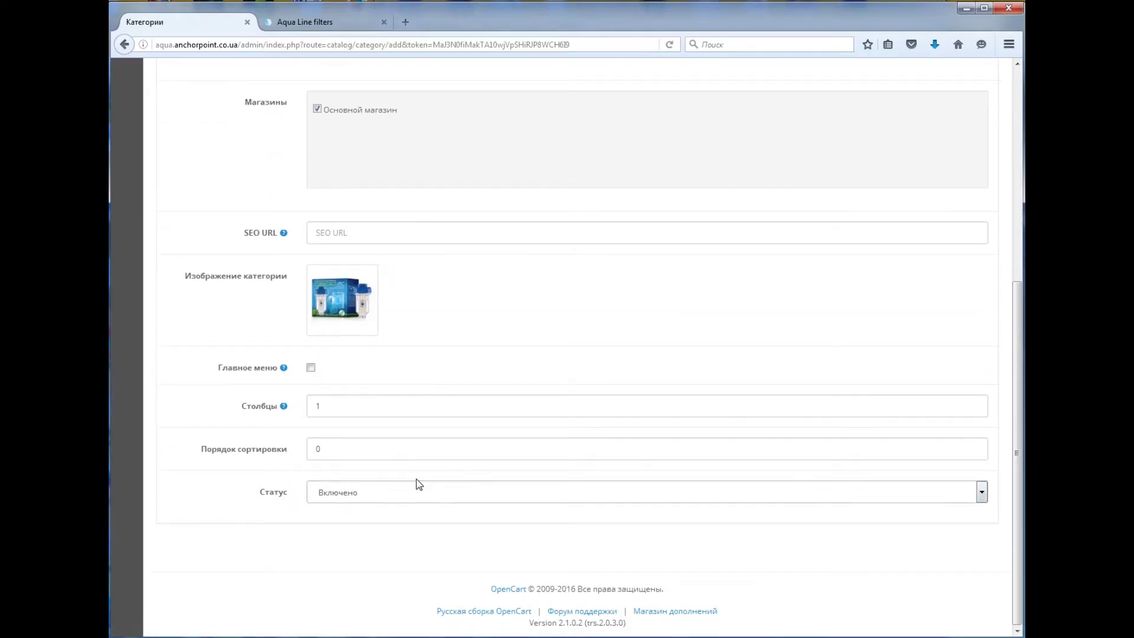
mouse_move(284, 370)
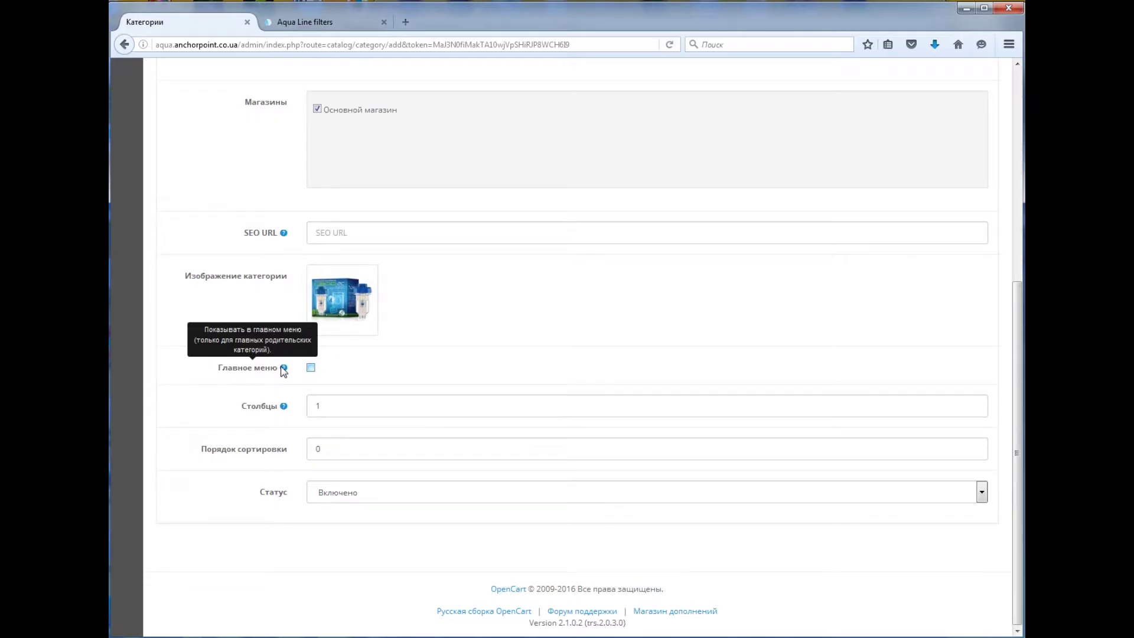
click(310, 367)
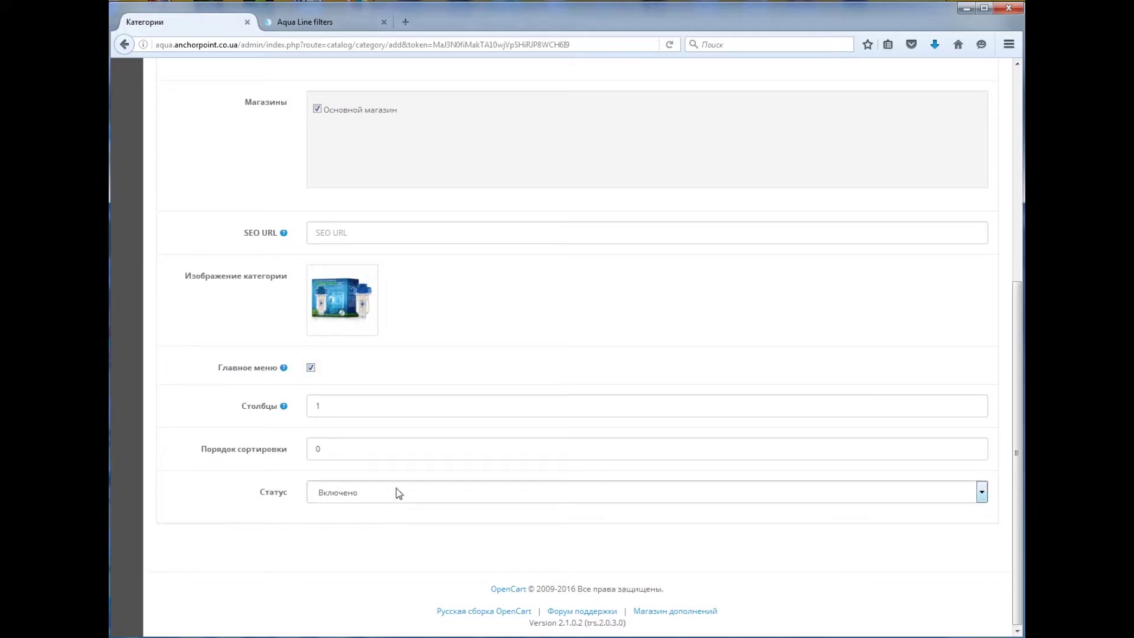
- Check the category's layout settings under Дизайн and return to the Russian version of its general texts
scroll(405, 388, up, 10)
click(305, 191)
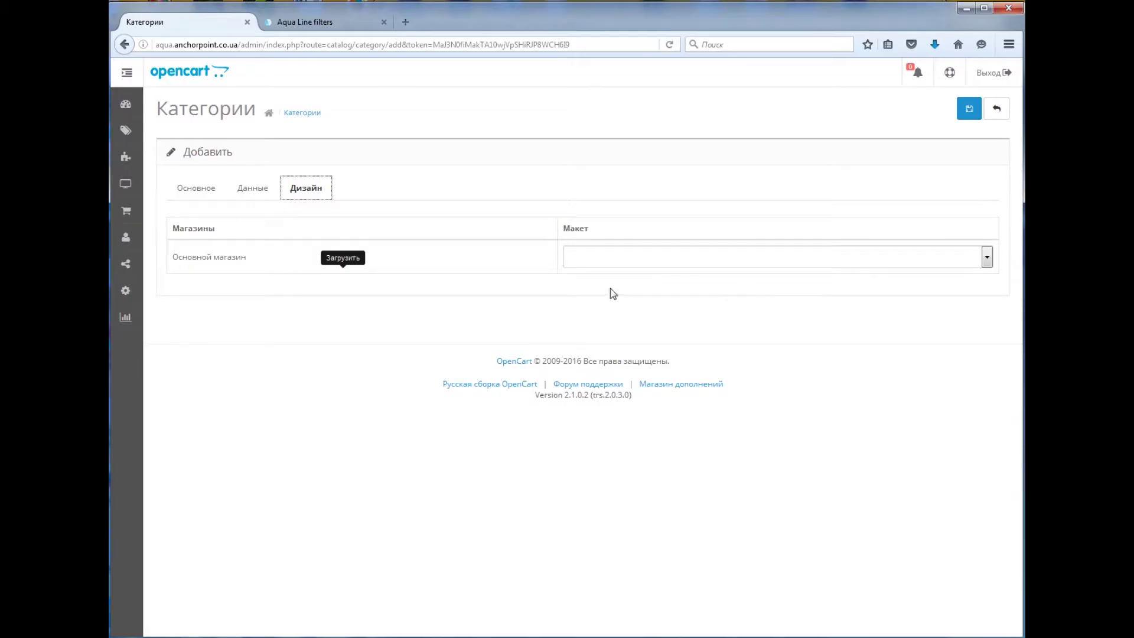
click(197, 187)
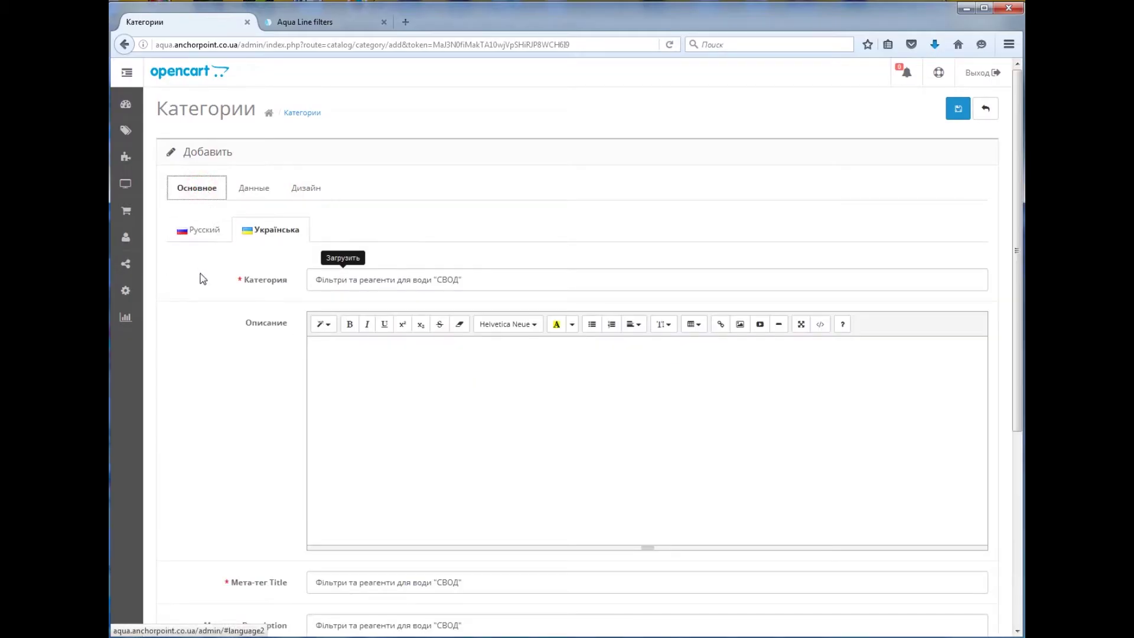
click(958, 112)
click(390, 377)
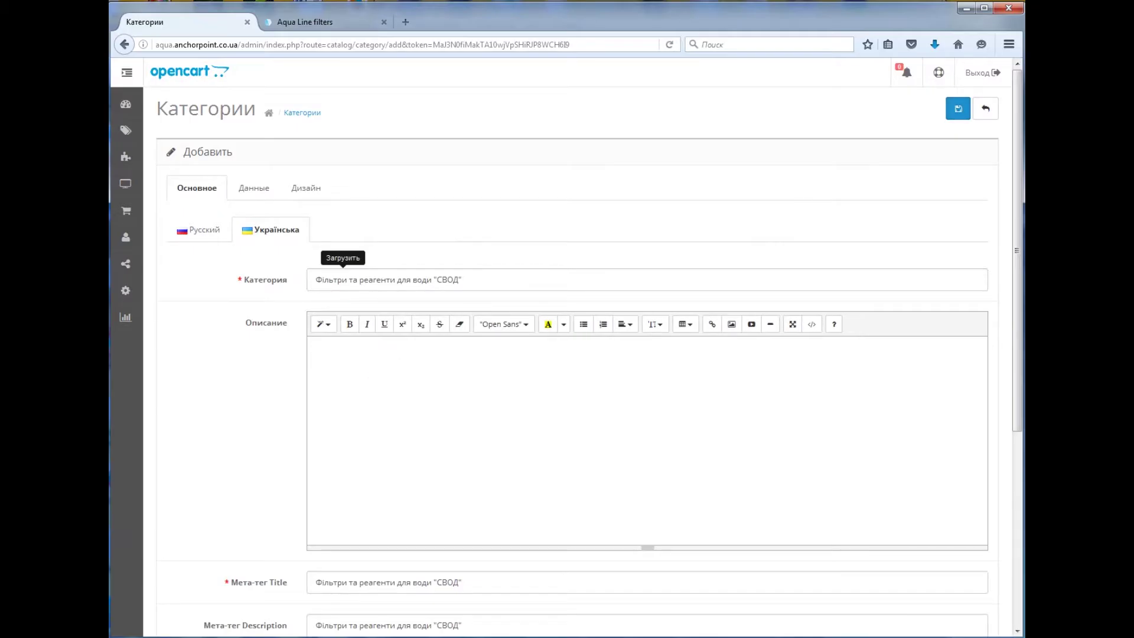
click(199, 229)
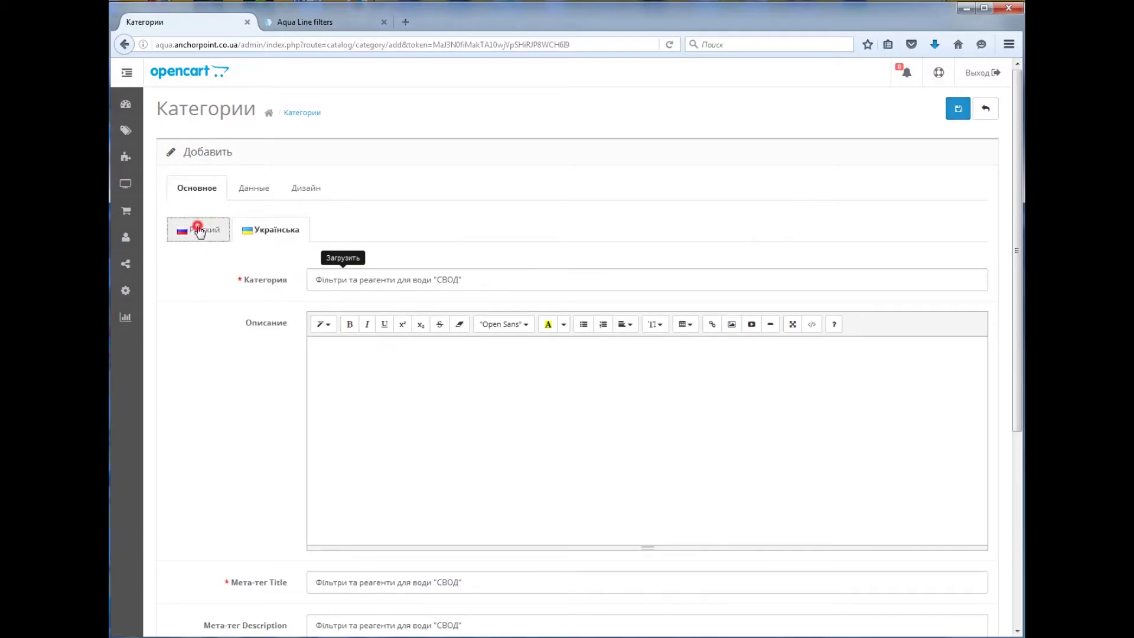
- Open the manufacturer's website svod-as.com in a new browser tab
click(405, 22)
click(402, 95)
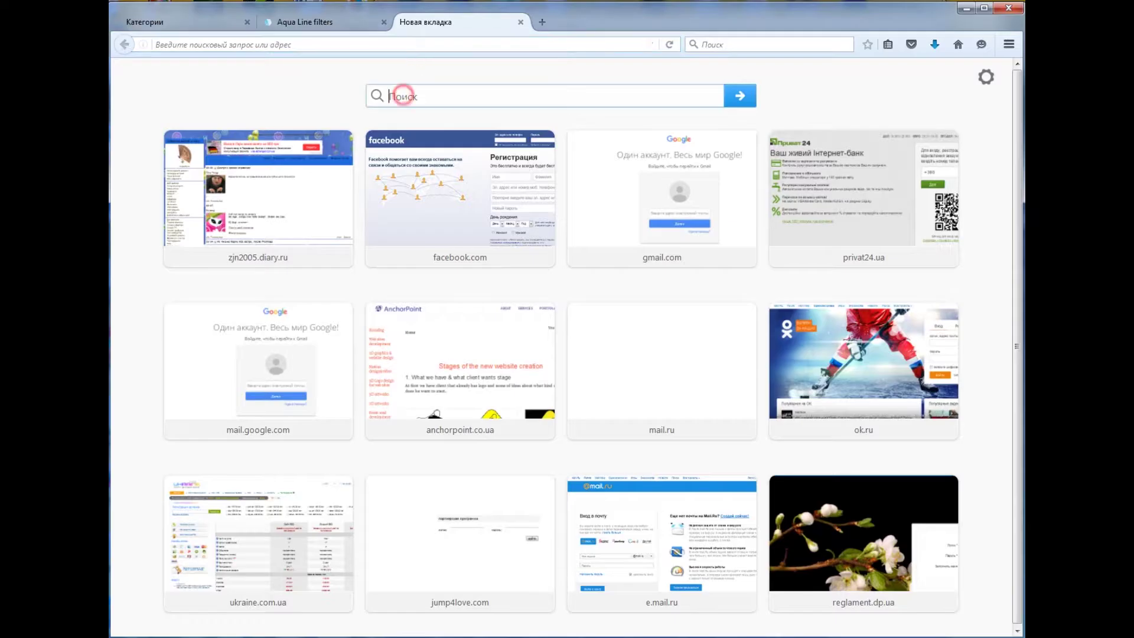
click(380, 43)
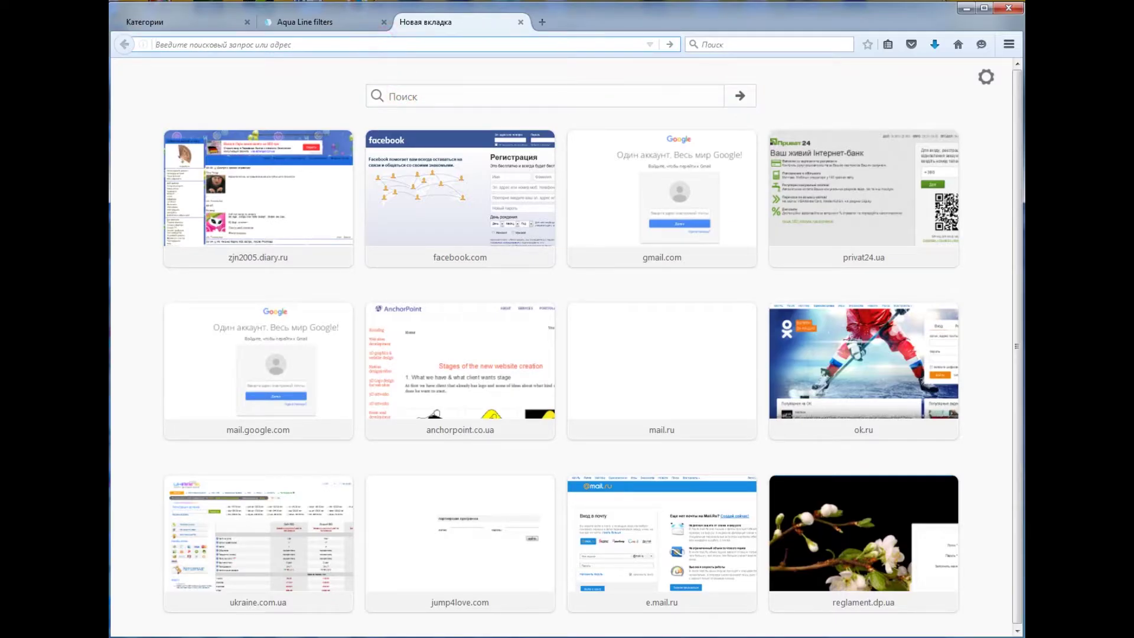
text(svod-as.com)
click(401, 65)
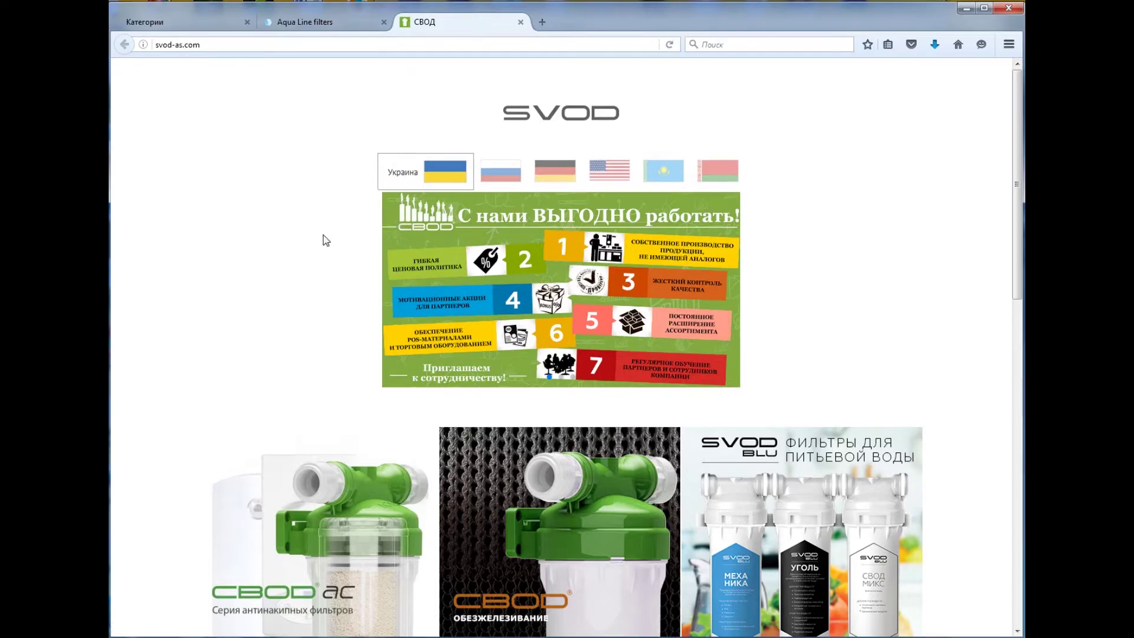
- Look through the product series on the СВОД site and open the СВОД АС anti-scale filter series
scroll(286, 210, down, 12)
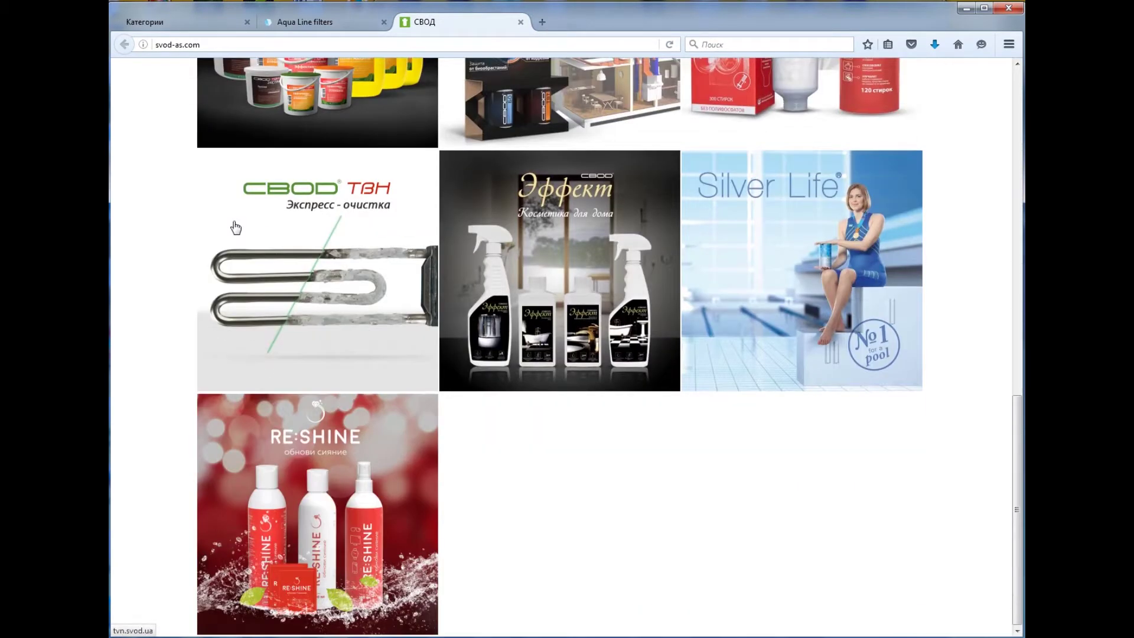
scroll(235, 227, up, 12)
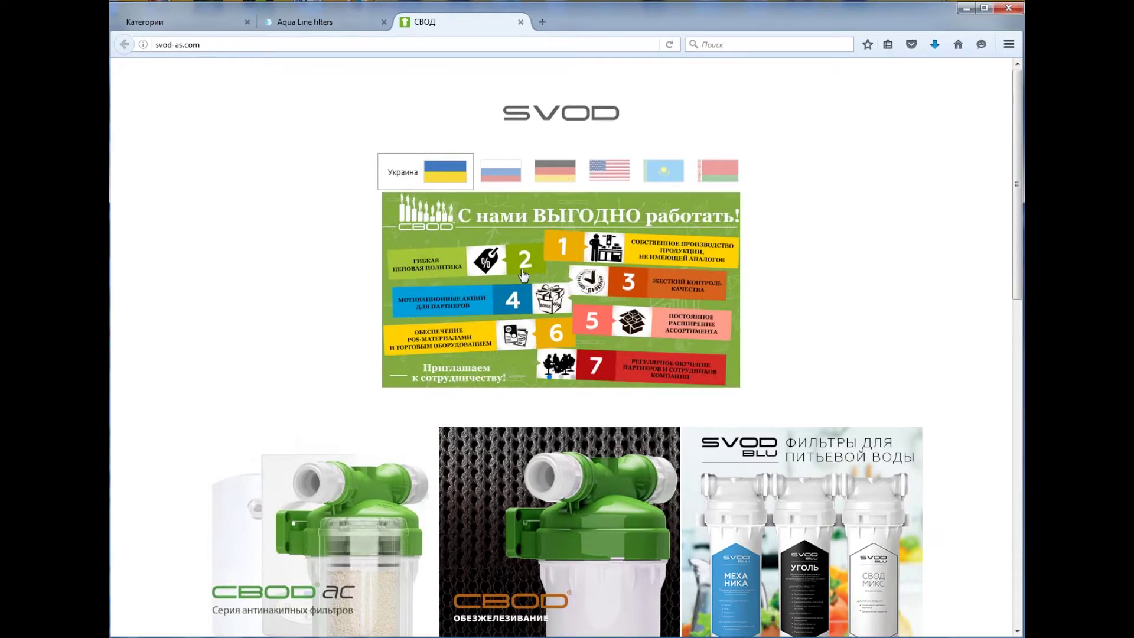
scroll(505, 278, down, 3)
scroll(505, 277, down, 3)
scroll(337, 369, up, 6)
click(298, 528)
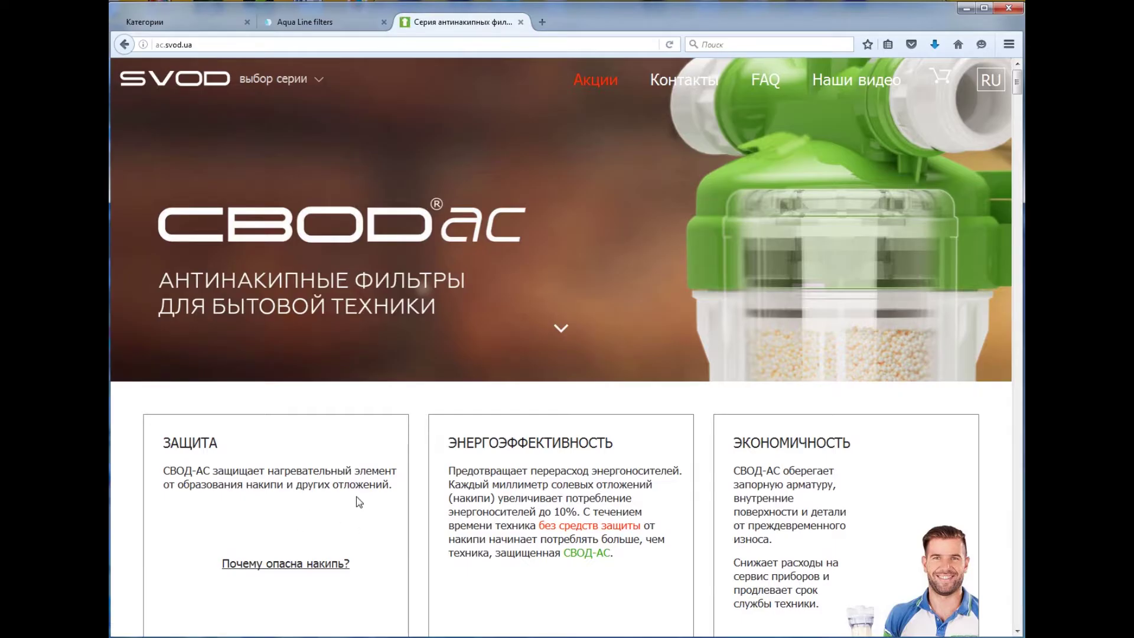
- Find the developer section (РАЗРАБОТЧИК) on the СВОД АС page and copy its heading and full company description
scroll(359, 502, down, 8)
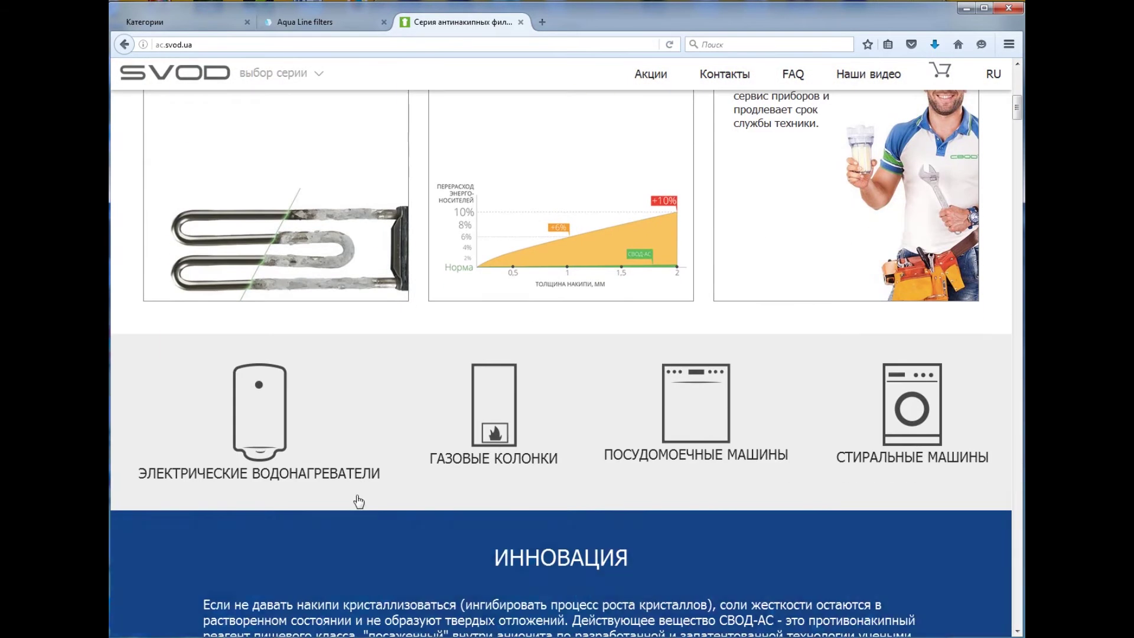
scroll(359, 501, down, 10)
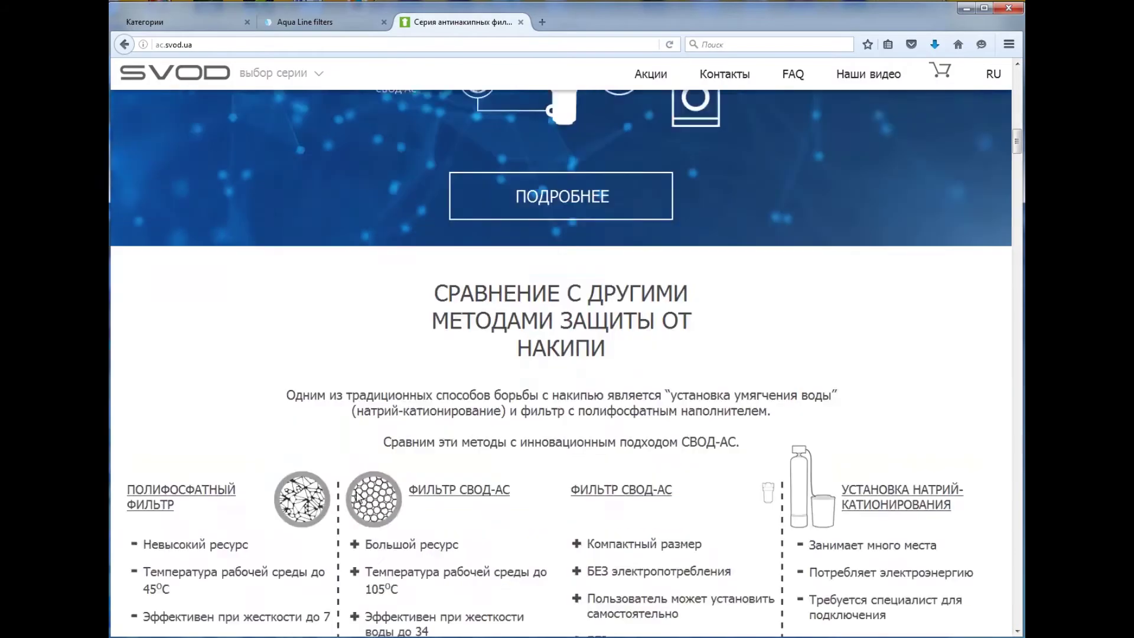
scroll(356, 498, down, 5)
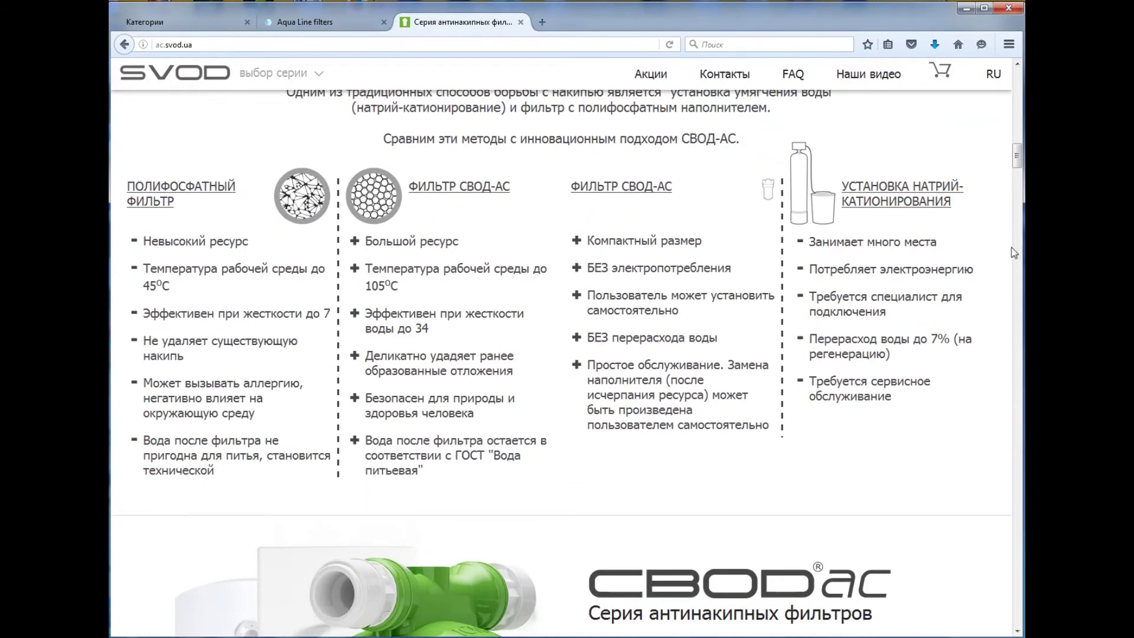
drag(1018, 159, 1014, 564)
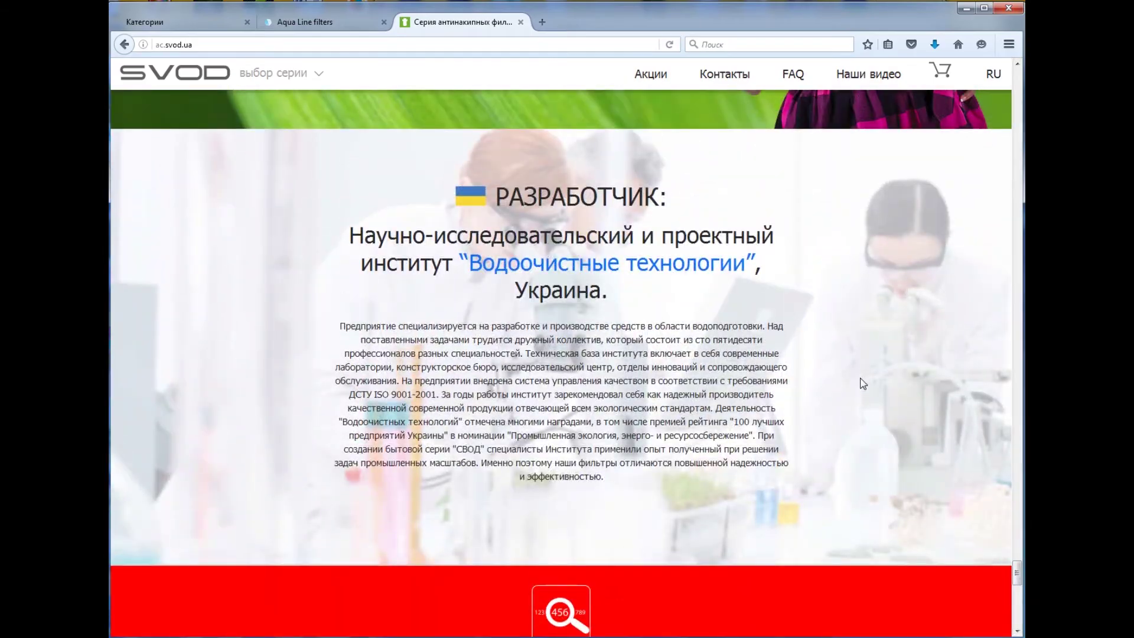
drag(497, 188, 822, 487)
right_click(585, 361)
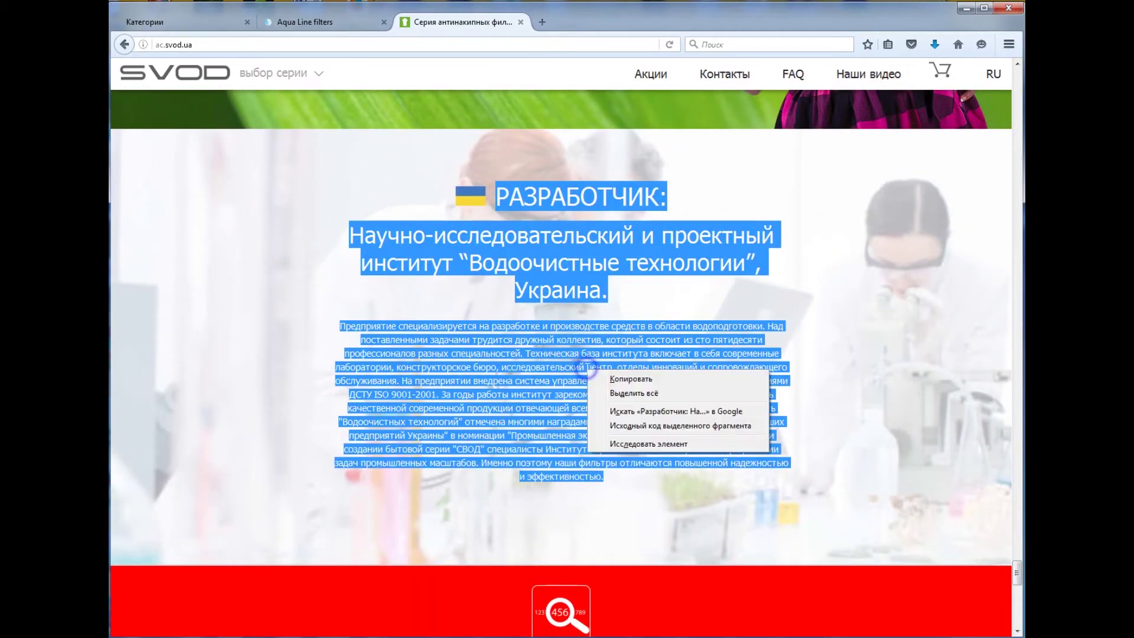
click(622, 377)
- Paste the copied developer text about the "Водоочистные технологии" institute into the category's Russian description
click(298, 22)
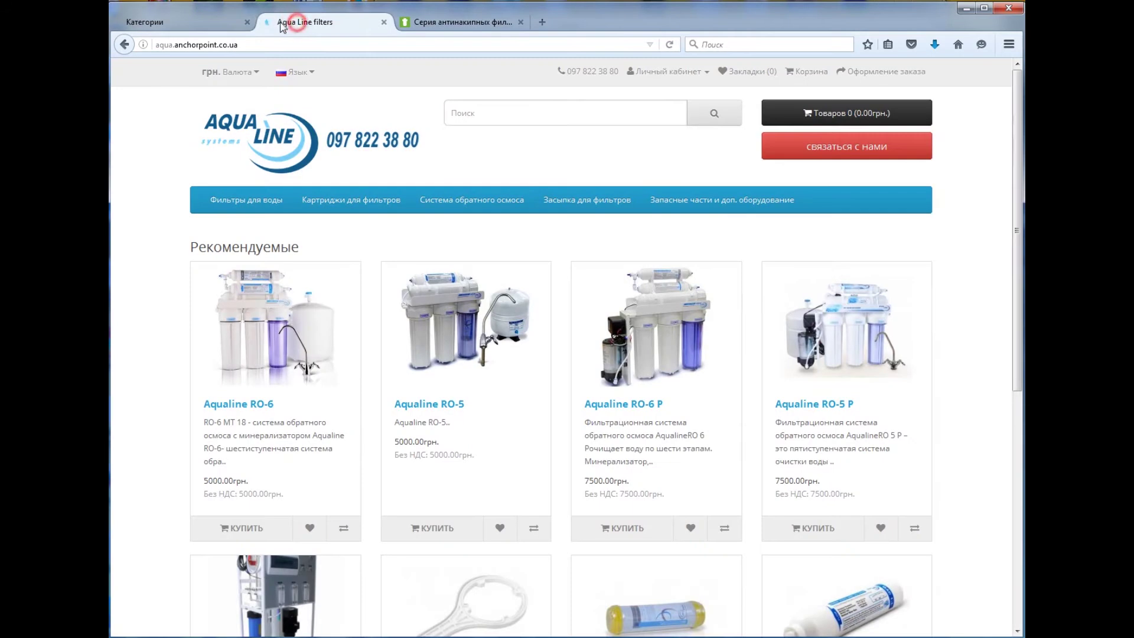
click(215, 23)
click(353, 380)
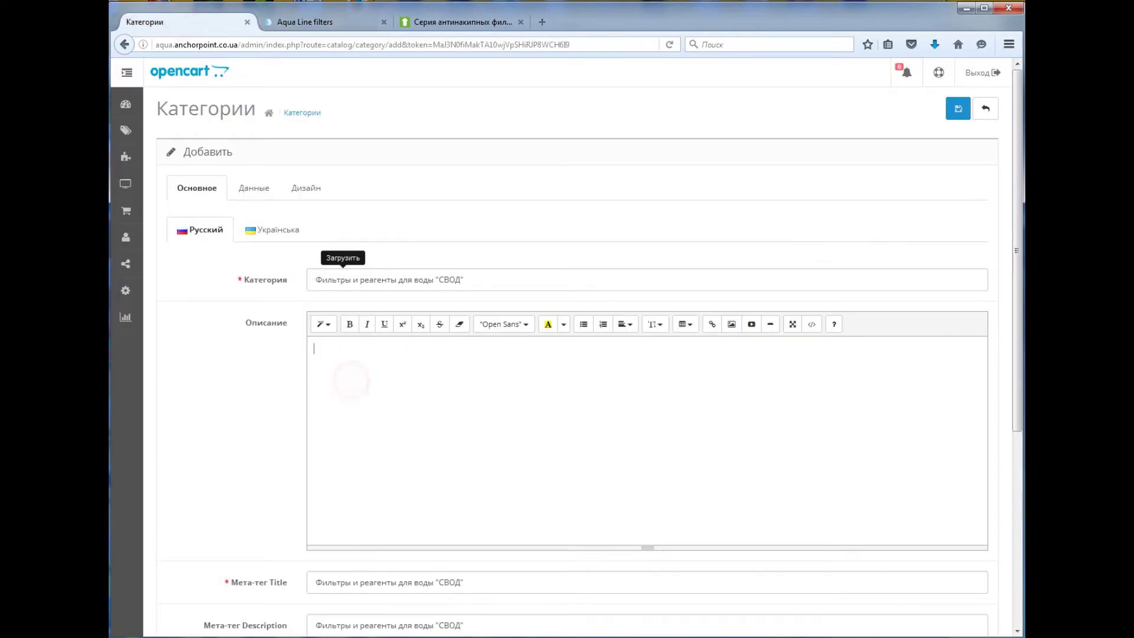
text(Разработчик: Научно-исследовательский и проектный институт "Водоочистные технологии", Украина. Предприятие специализируется на разработке и производстве средств в области водоподготовки. Над поставленными задачами трудится дружный коллектив, который состоит из сто пятидесяти профессионалов разных специальностей. Техническая база института включает в себя современные лаборатории, конструкторское бюро, исследовательский центр, отделы инноваций и сопровождающего обслуживания. На предприятии внедрена система управления качеством в соответствии с требованиями ДСТУ ISO 9001-2001. За годы работы институт зарекомендовал себя как надежный производитель качественной современной продукции отвечающей всем экологическим стандартам. Деятельность "Водоочистных технологий" отмечена многими наградами, в том числе премией рейтинга "100 лучших предприятий Украины" в номинации "Промышленная экология, энерго- и ресурсосбережение". При создании бытовой серии "СВОД" специалисты Института применили опыт полученный при решении задач промышленных масштабов. Именно поэтому наши фильтры отличаются повышенной надежностью и эффективностью.)
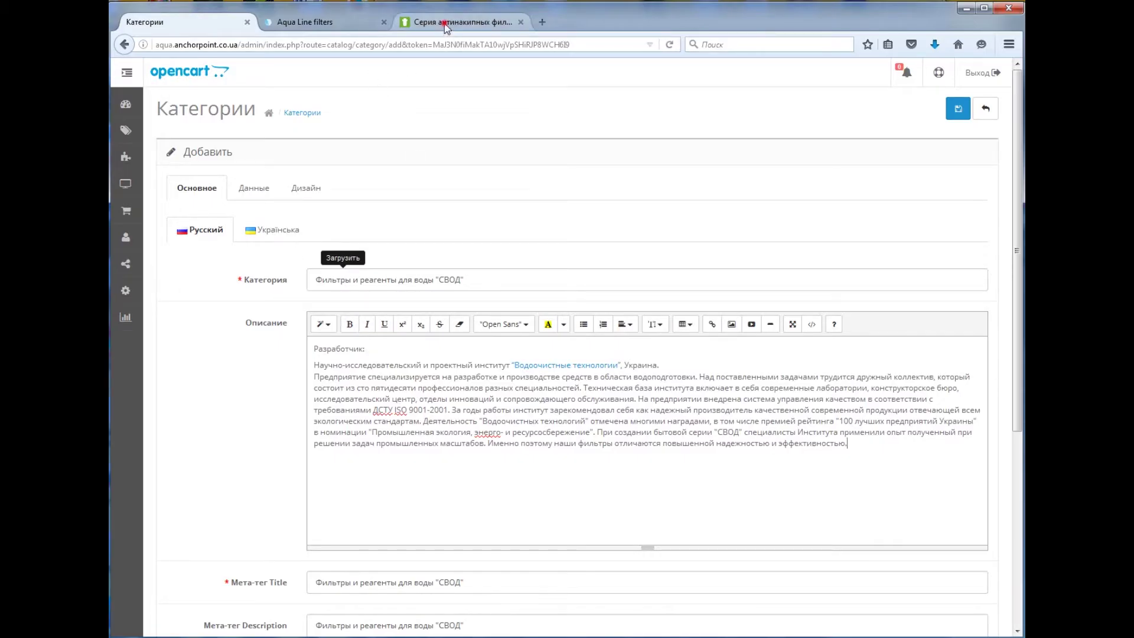
click(496, 22)
scroll(550, 200, up, 4)
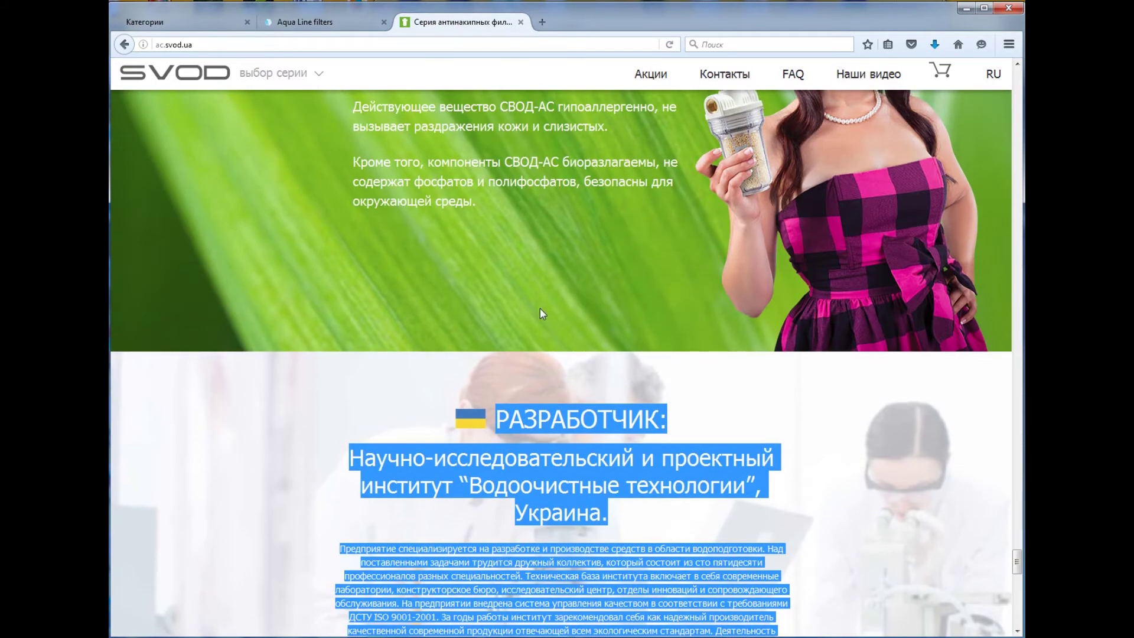
scroll(540, 313, up, 6)
scroll(495, 220, up, 5)
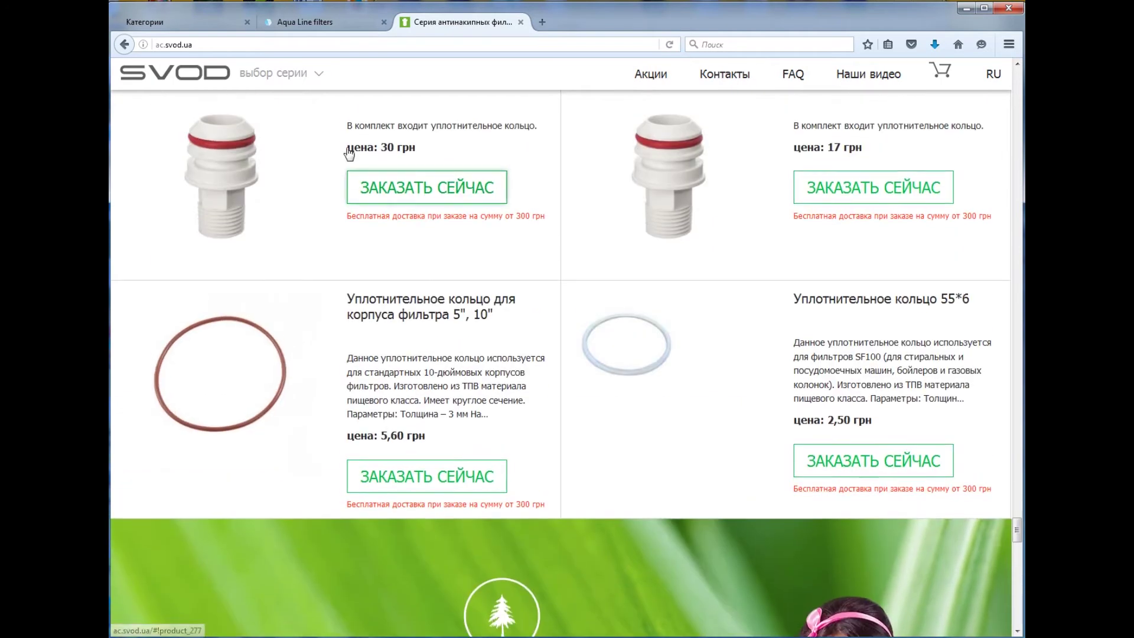
- Save the new "СВОД" category in the shop admin and reload the Aqua Line storefront to check its main menu
key(ctrl+Tab)
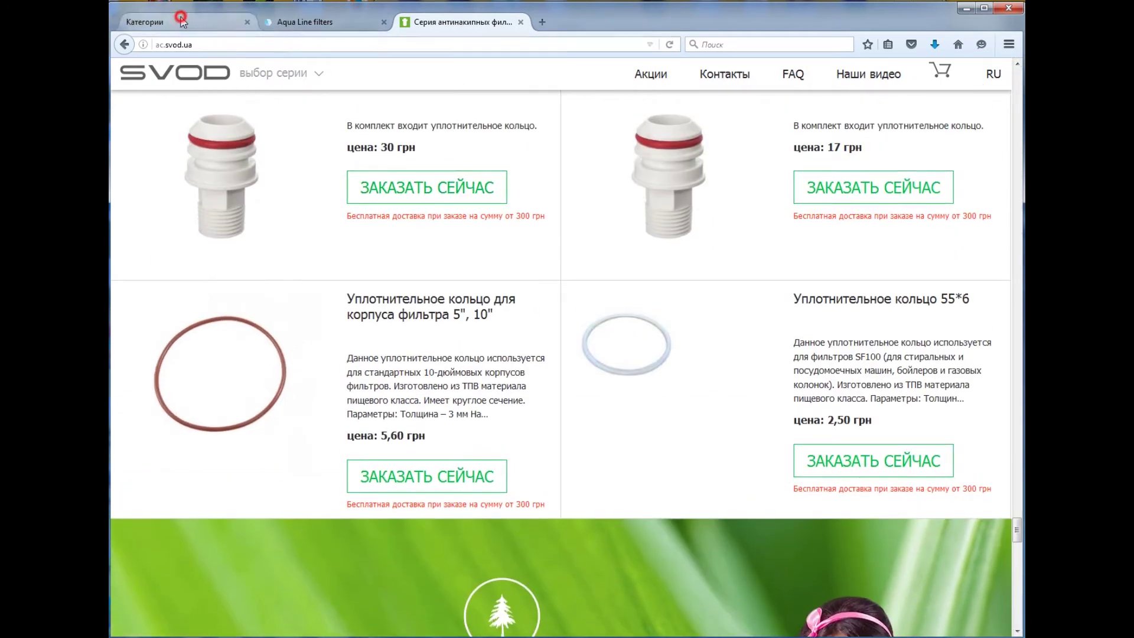
click(958, 109)
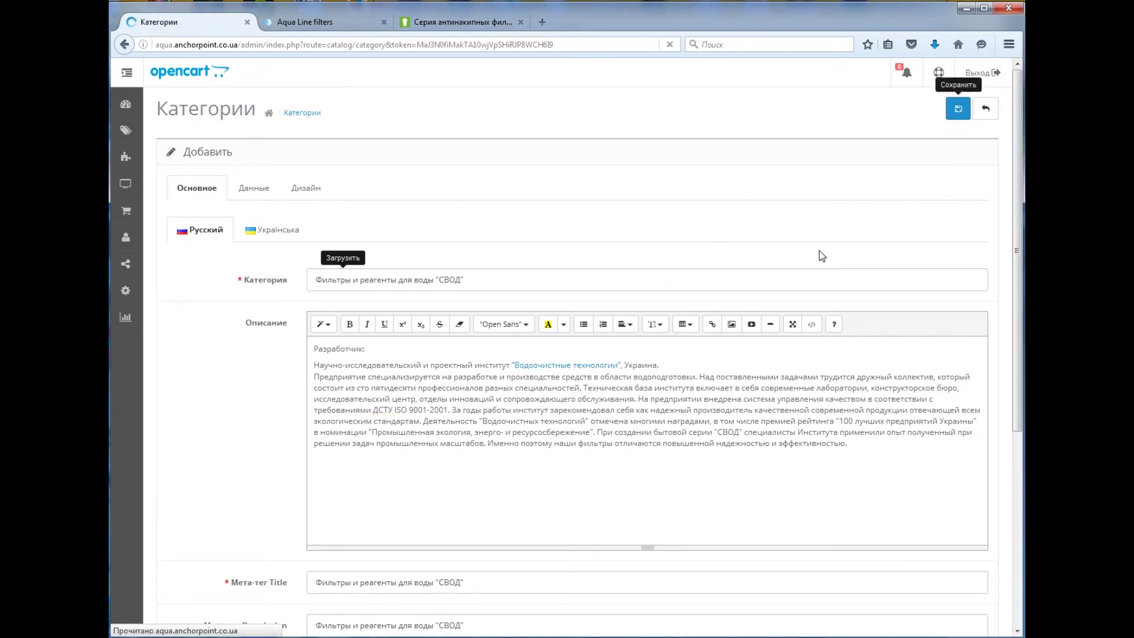
click(345, 22)
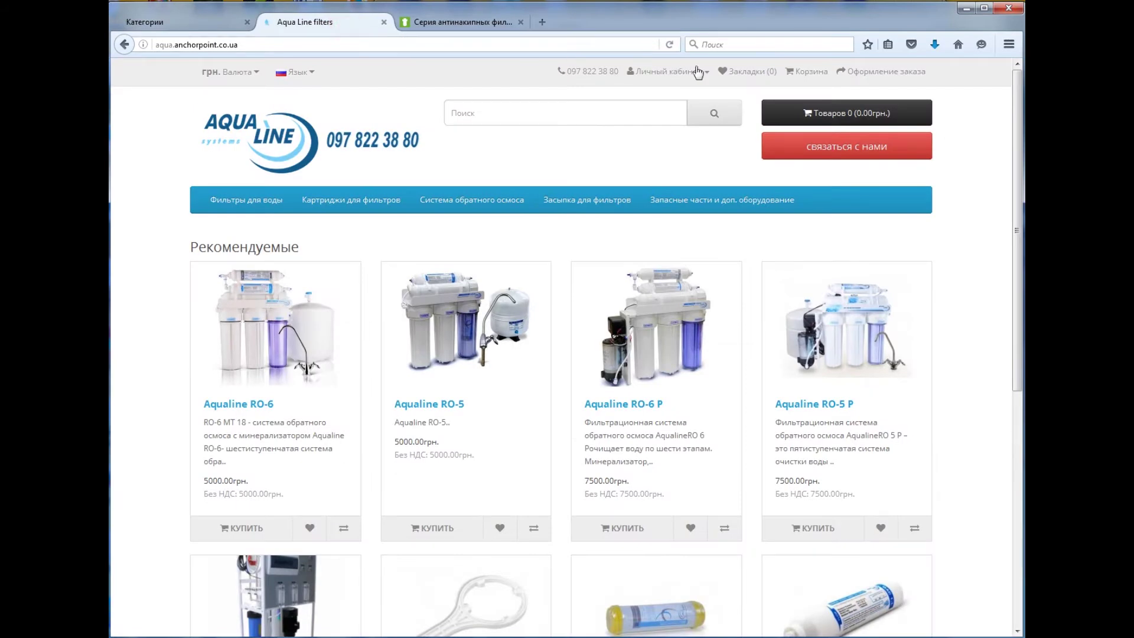
click(670, 45)
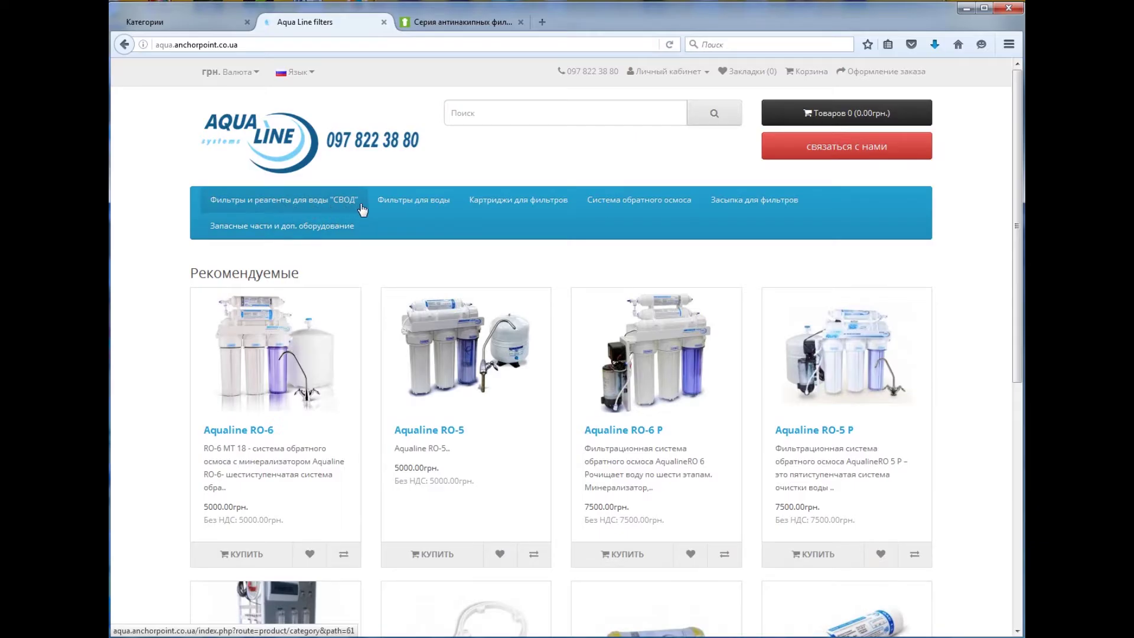
- Edit the category Фильтры и реагенты для воды "СВОД", set its number of columns (Столбцы) to 6 and save it
click(197, 25)
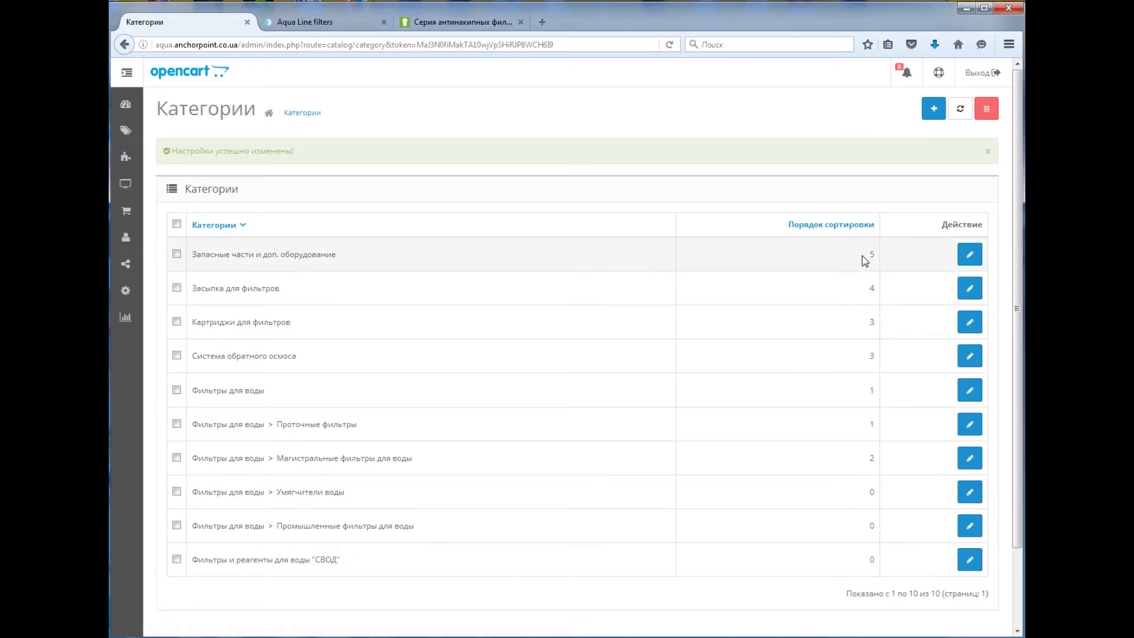
click(970, 561)
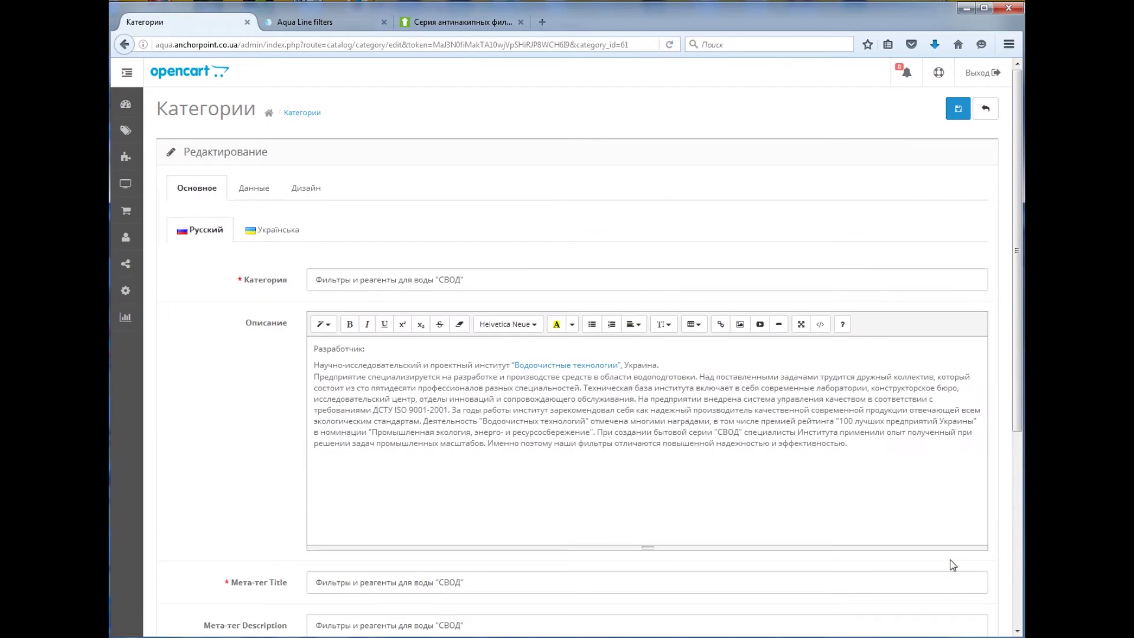
scroll(273, 273, down, 5)
scroll(274, 272, up, 5)
click(291, 192)
click(236, 186)
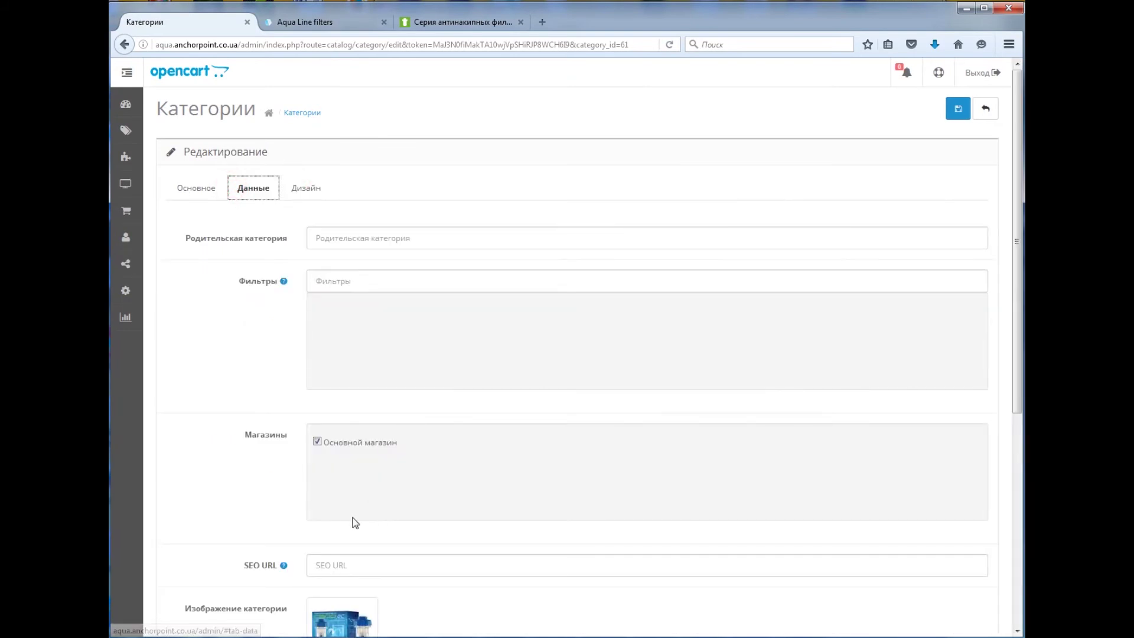
scroll(247, 519, down, 5)
double_click(318, 406)
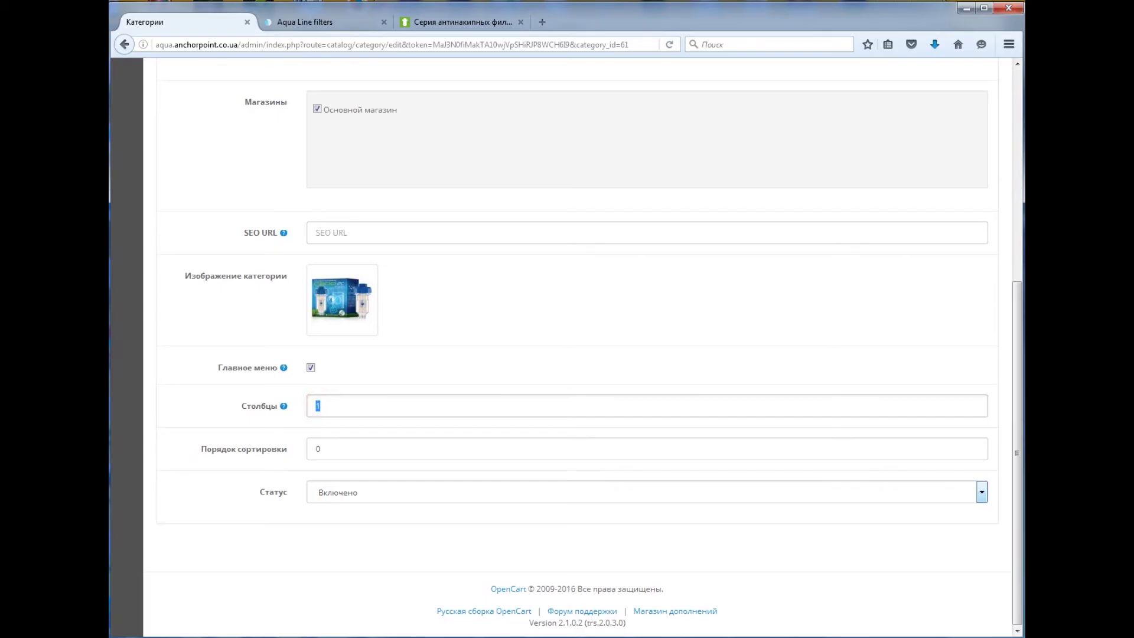
scroll(423, 491, up, 6)
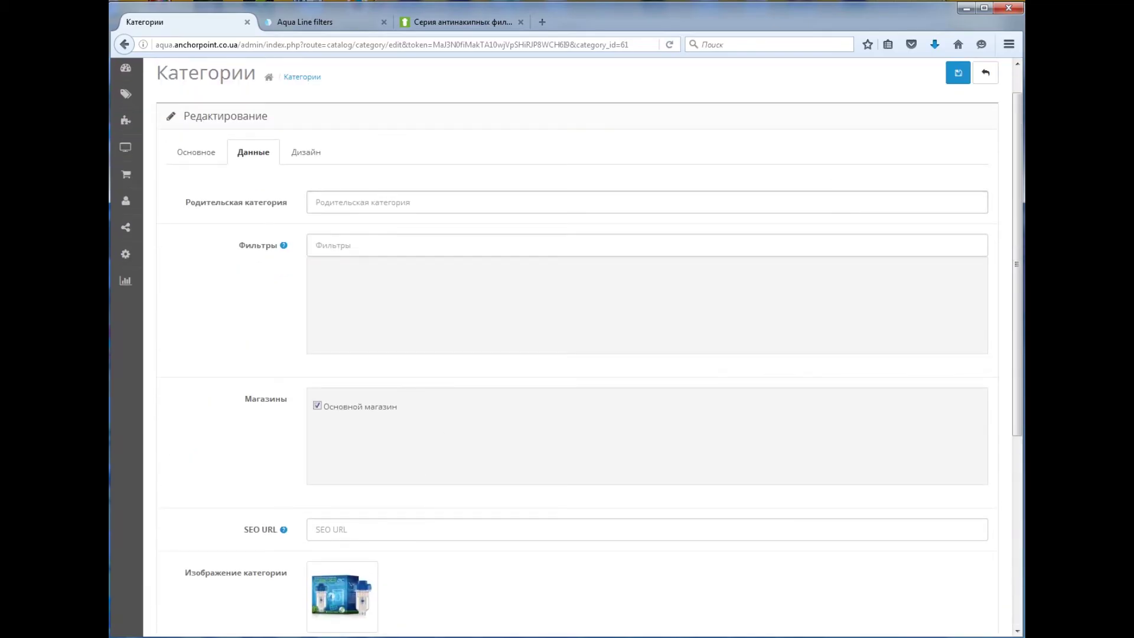
click(958, 73)
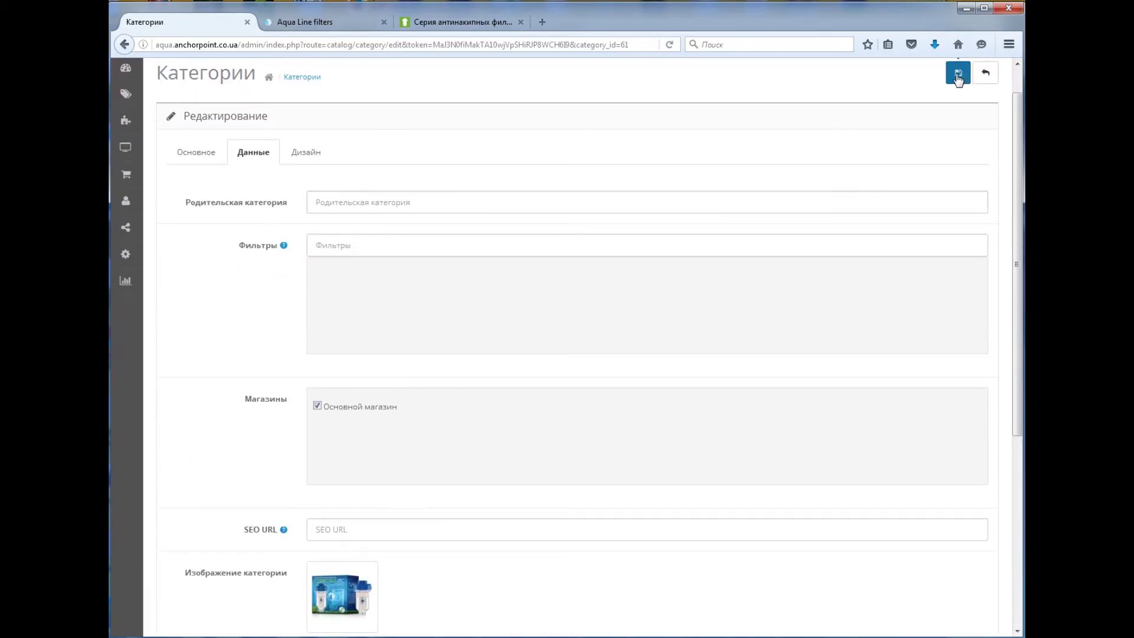
- Reload the Aqua Line storefront and check the position of the "СВОД" category in the main menu
click(329, 24)
click(671, 44)
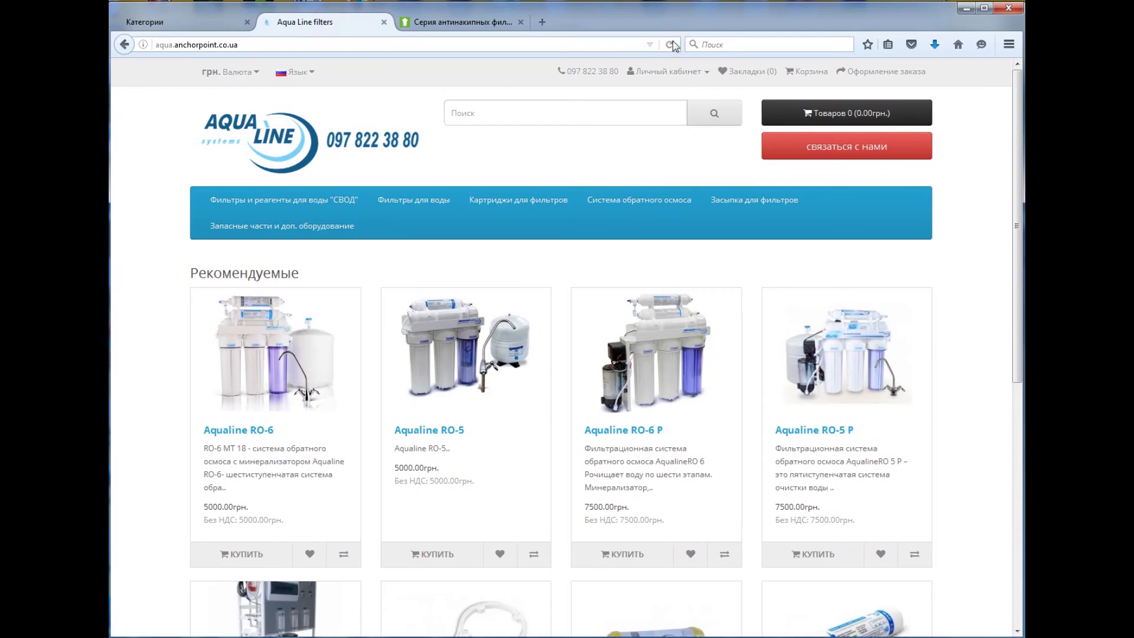
click(668, 47)
- Set the "СВОД" category's sort order (Порядок сортировки) to 6, save it and reload the storefront to check the menu order
click(146, 22)
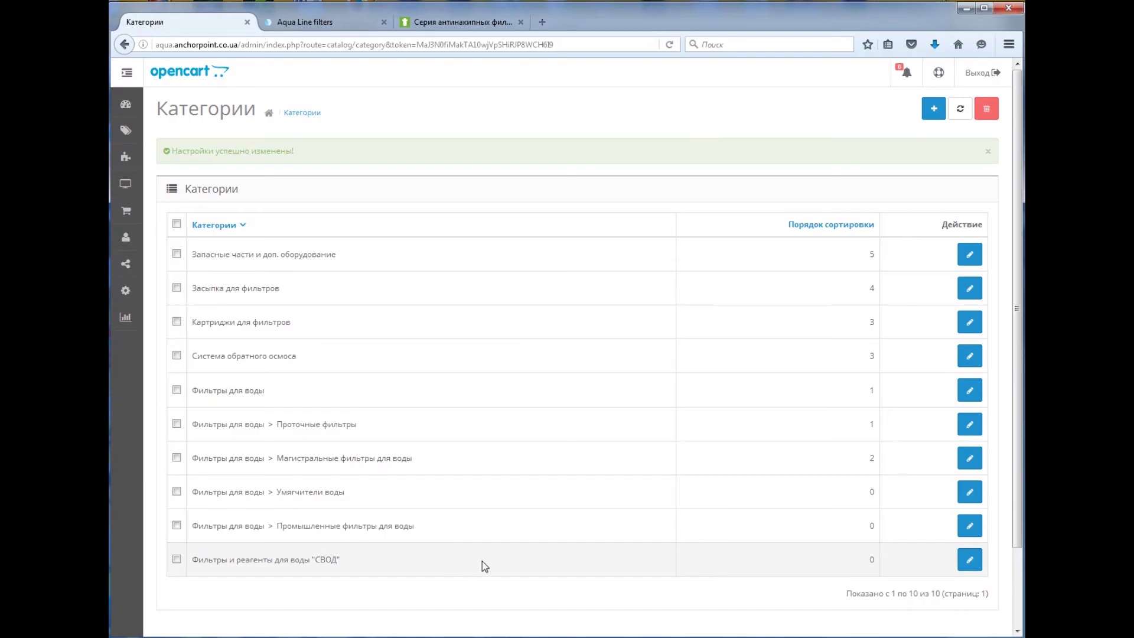
click(969, 560)
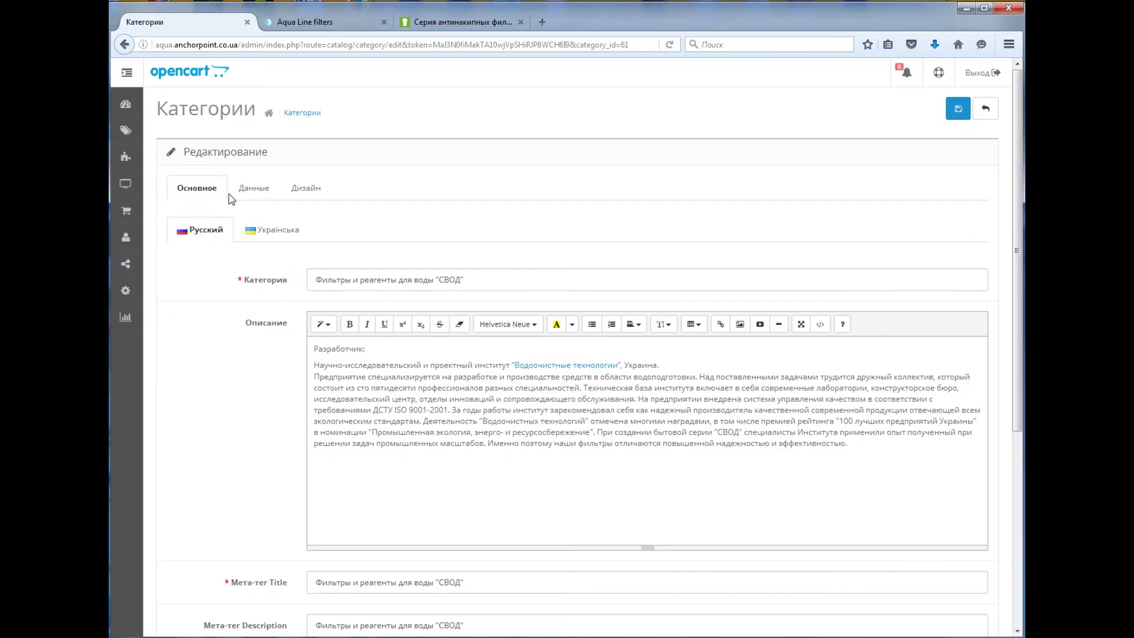
scroll(241, 299, down, 5)
scroll(241, 299, up, 5)
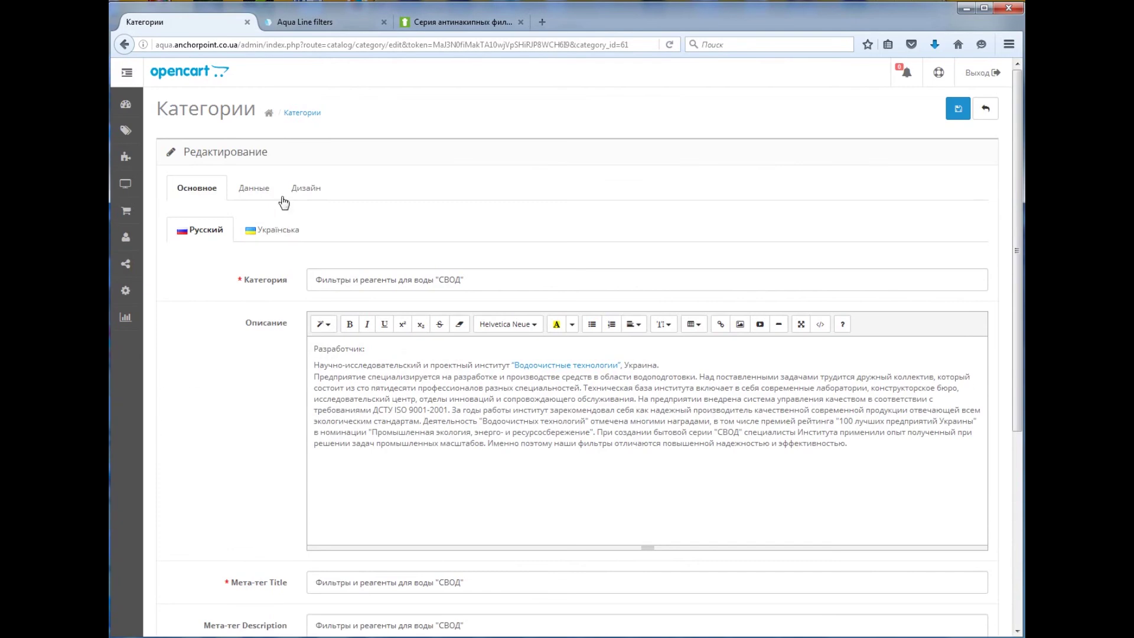
click(254, 188)
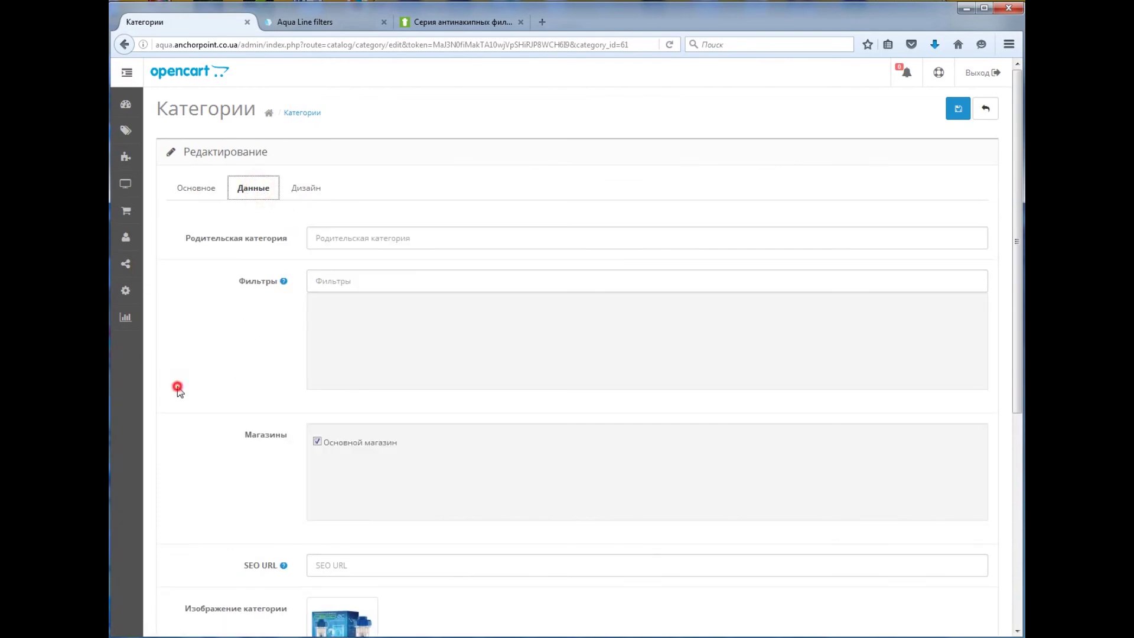
scroll(195, 372, down, 5)
click(318, 449)
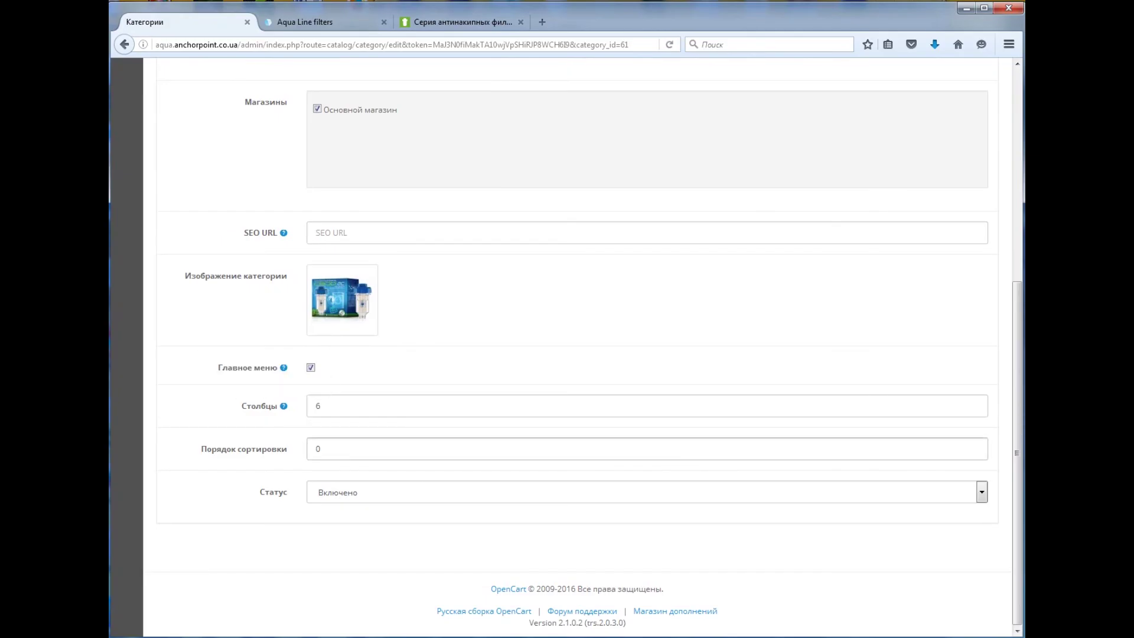
double_click(317, 449)
scroll(516, 435, up, 6)
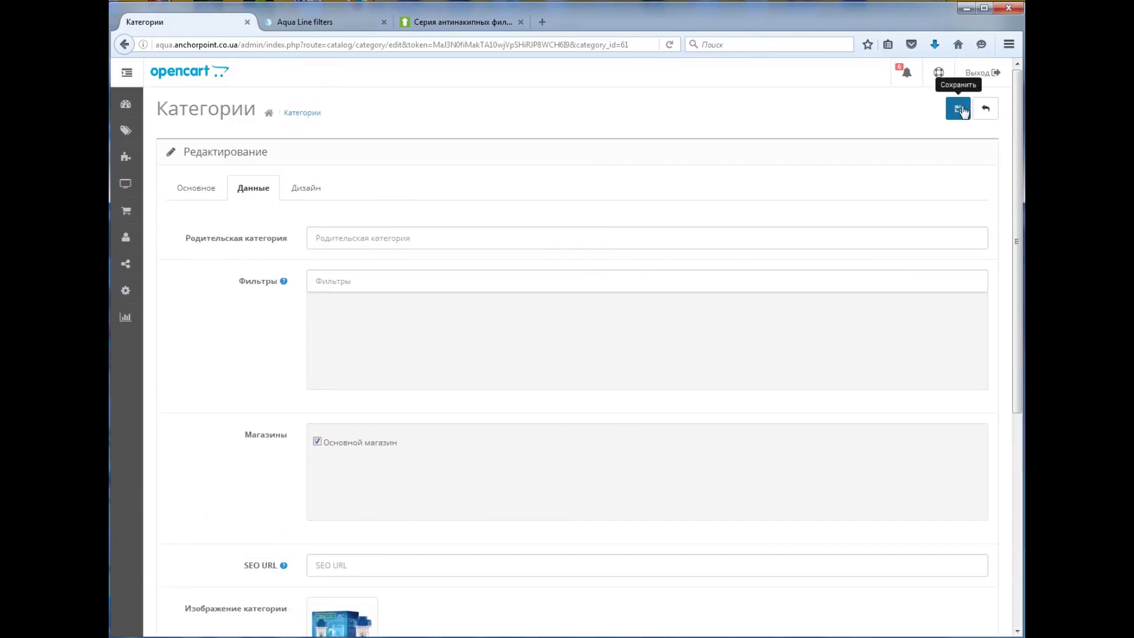
click(958, 108)
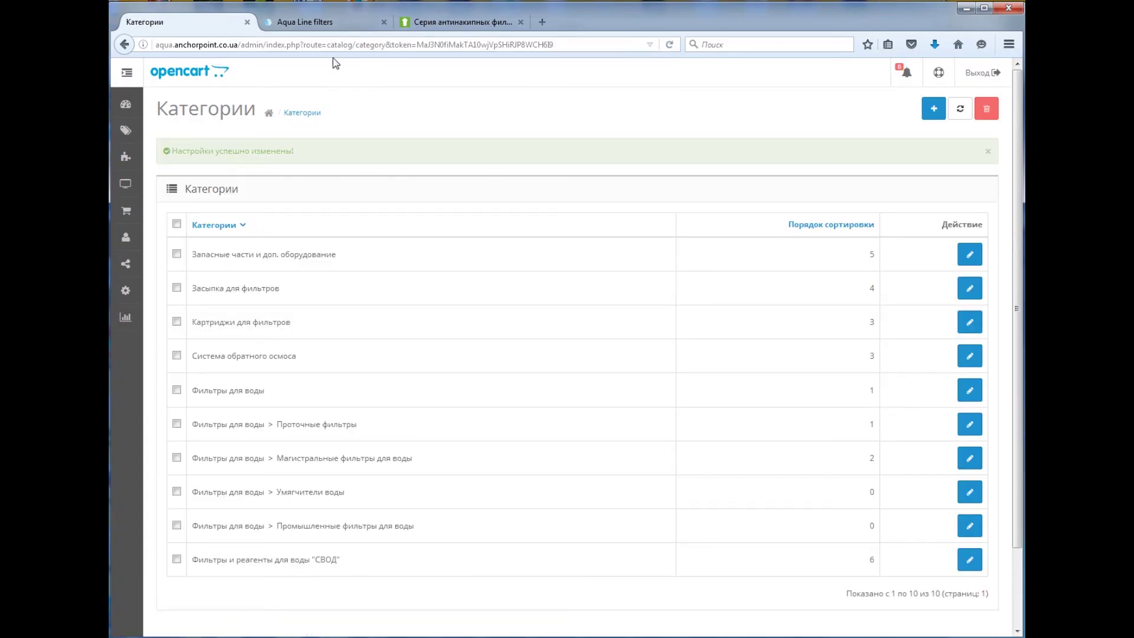
click(301, 22)
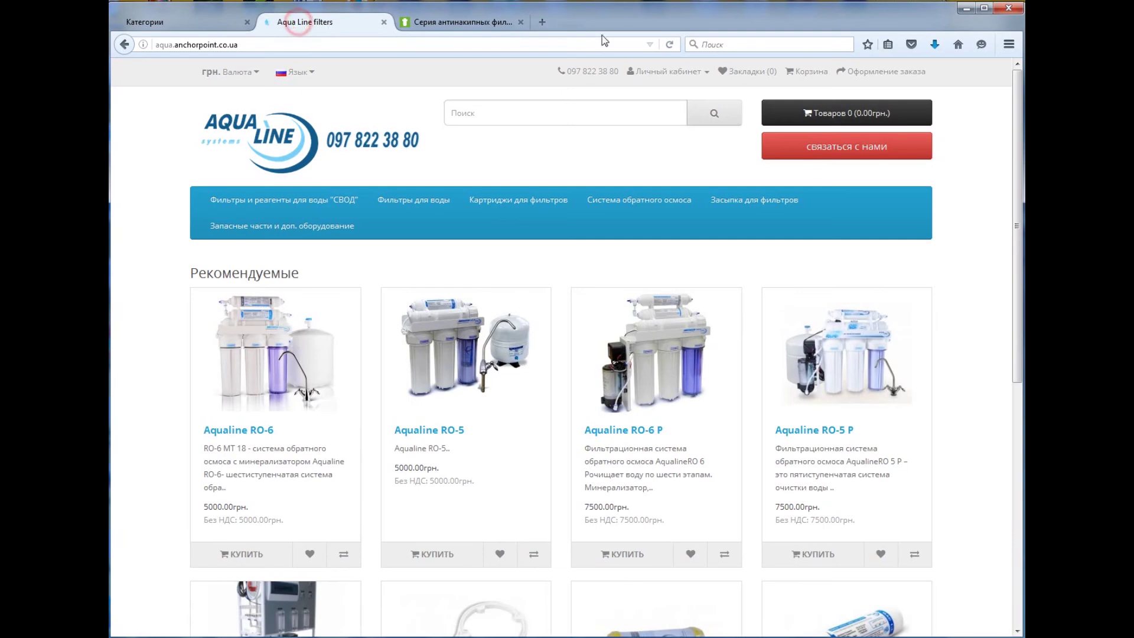
click(670, 45)
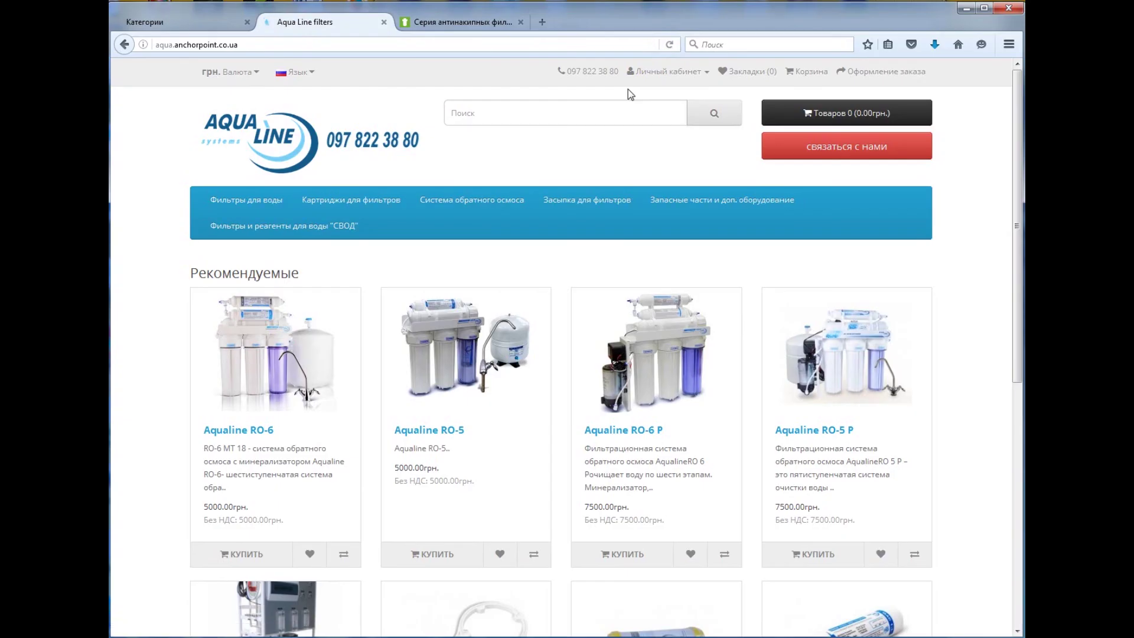